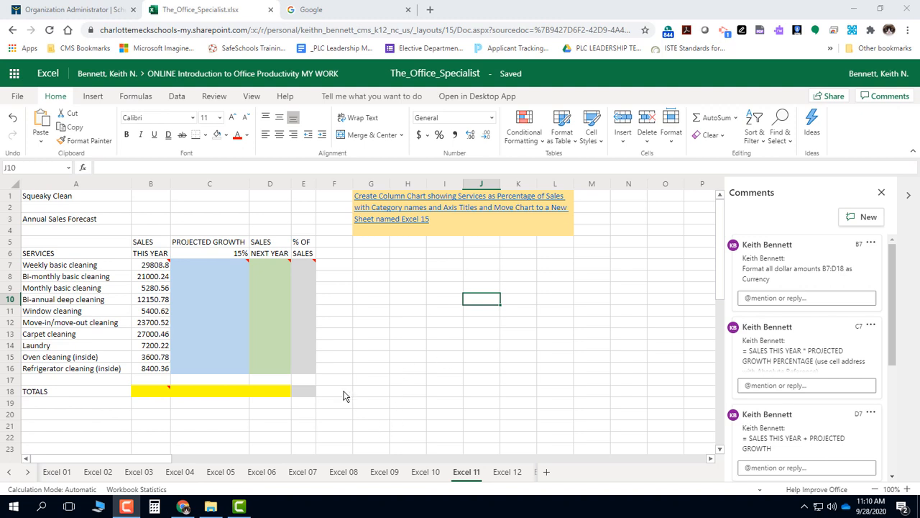
pyautogui.moveTo(158, 460); pyautogui.dragTo(276, 469)
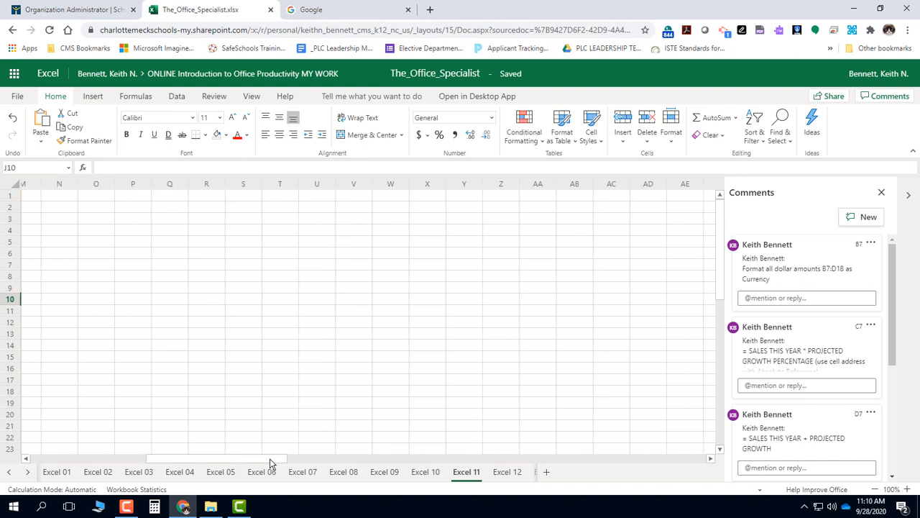
pyautogui.moveTo(272, 463); pyautogui.dragTo(131, 466)
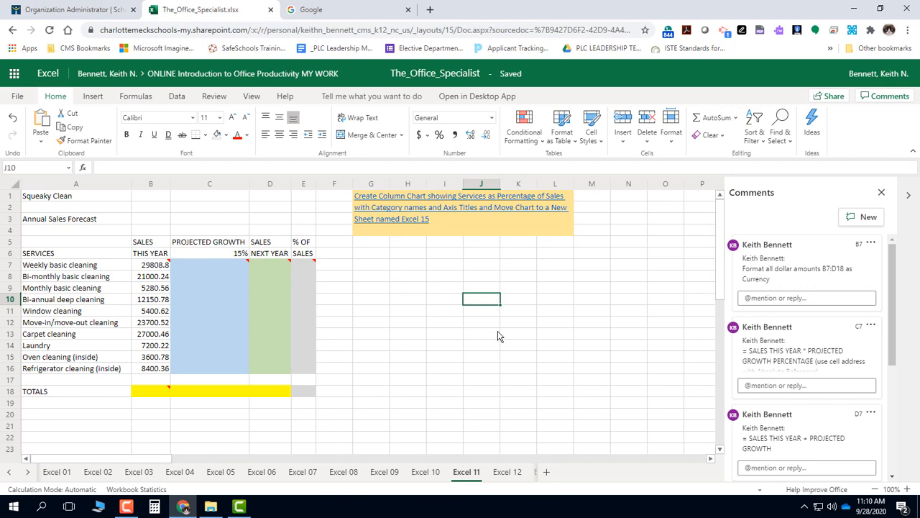
pyautogui.moveTo(720, 252); pyautogui.dragTo(710, 223)
pyautogui.click(19, 165)
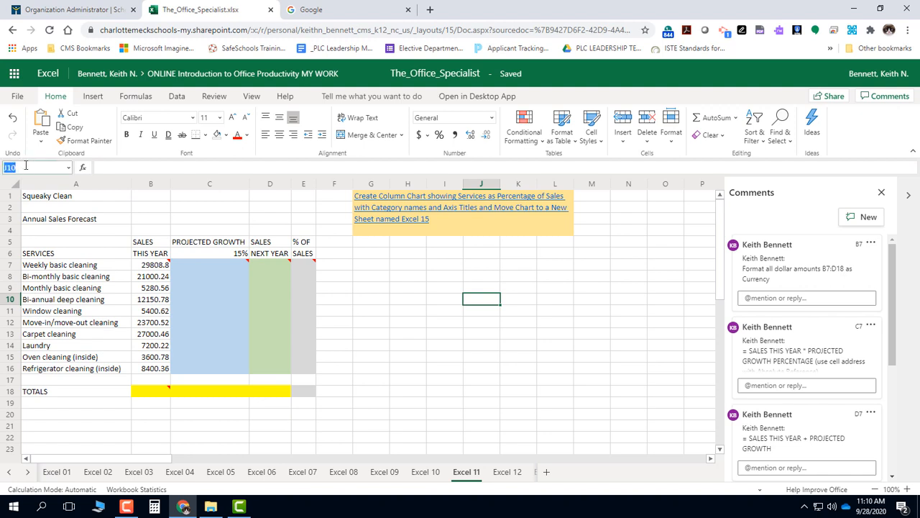
pyautogui.click(675, 415)
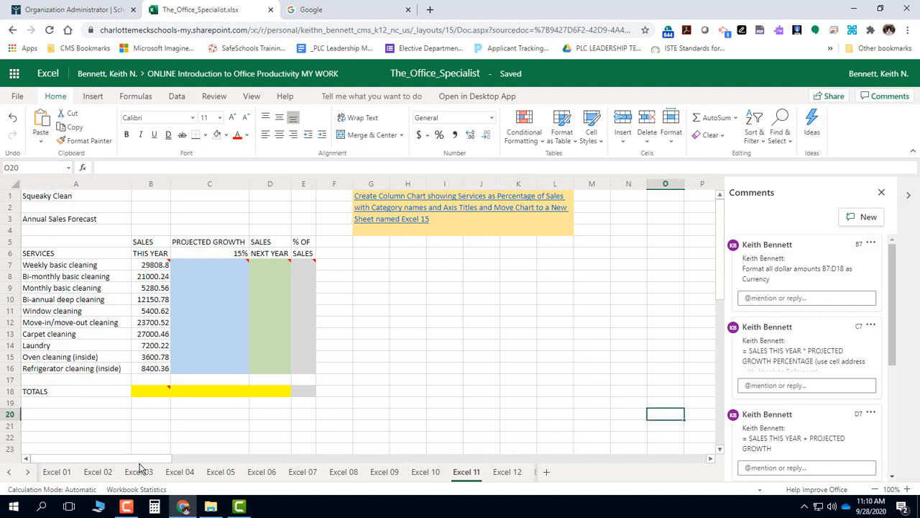
# Step: Select the distant cell AK131, and return to the start of the worksheet by entering the cell reference A1
pyautogui.moveTo(142, 468); pyautogui.dragTo(295, 486)
pyautogui.scroll(-5, 546, 374)
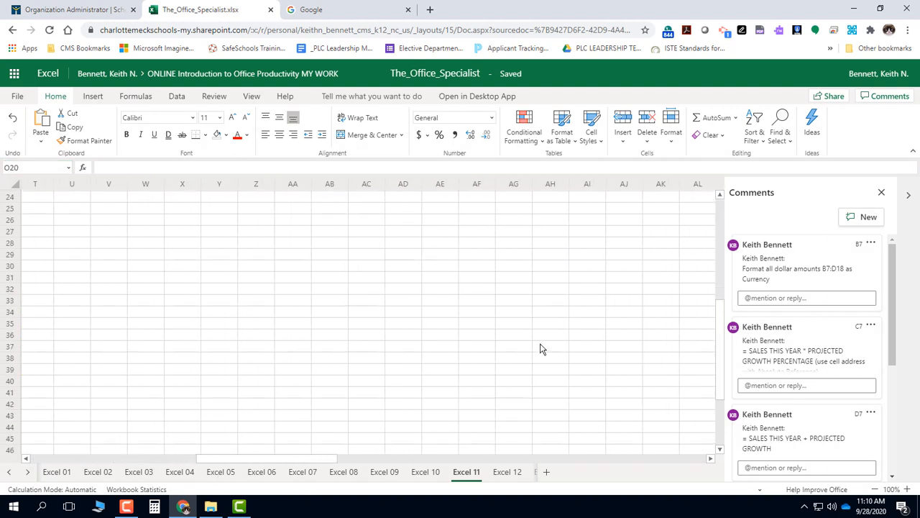
pyautogui.scroll(-20, 543, 348)
pyautogui.click(663, 345)
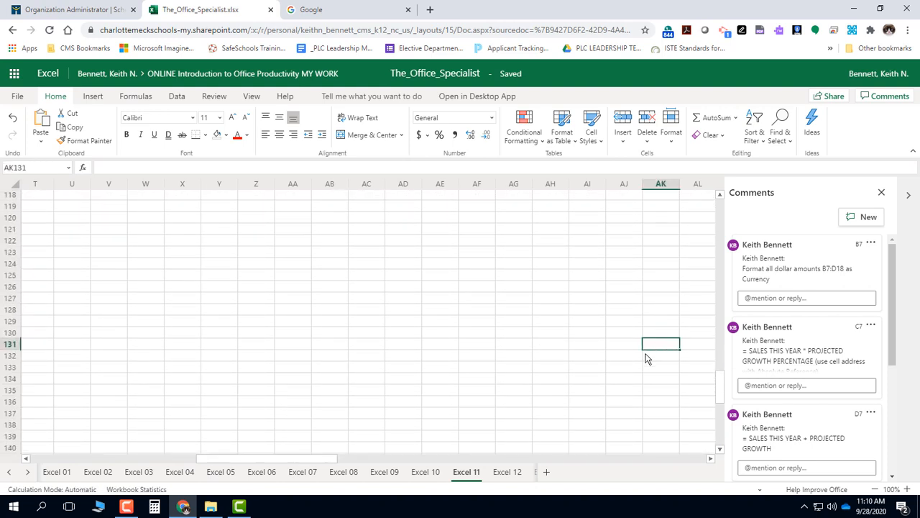
pyautogui.click(34, 171)
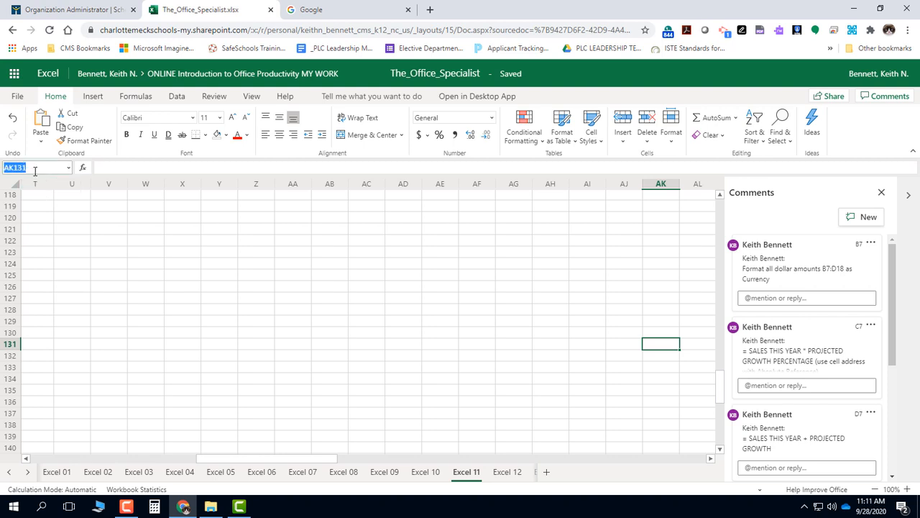
pyautogui.write('a1')
pyautogui.press('Return')
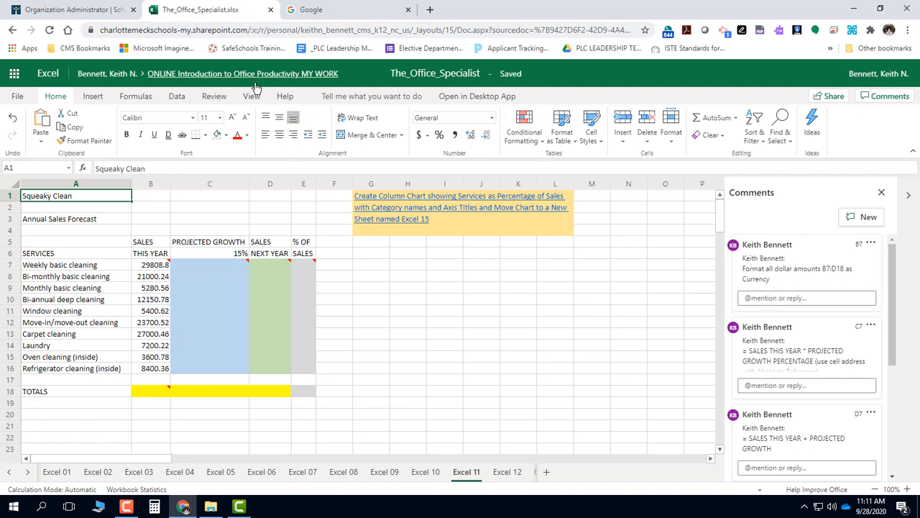
# Step: Collapse the ribbon and close the Comments pane to enlarge the worksheet area
pyautogui.click(214, 96)
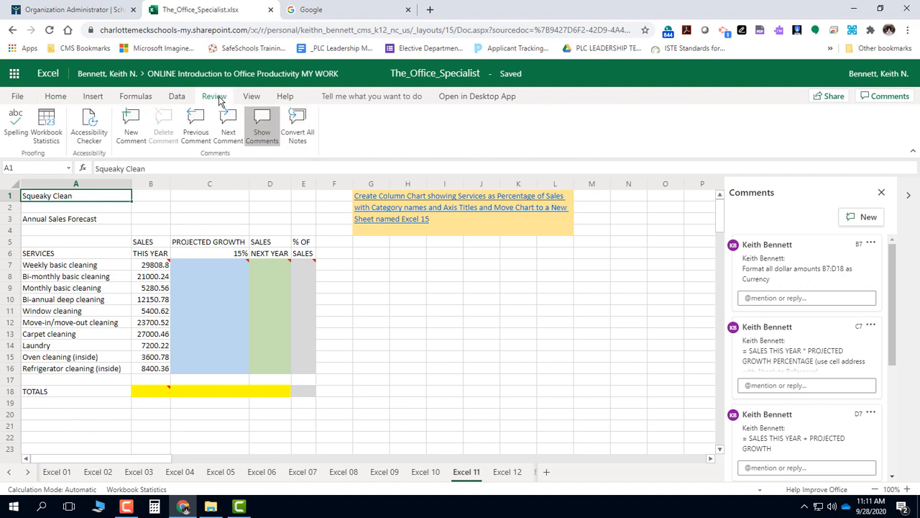
pyautogui.click(263, 134)
pyautogui.click(910, 154)
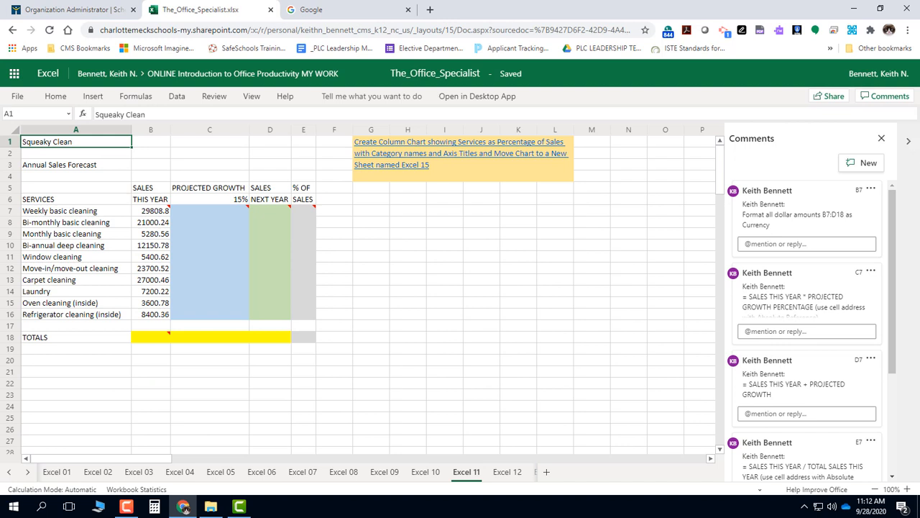
pyautogui.click(908, 145)
pyautogui.click(908, 144)
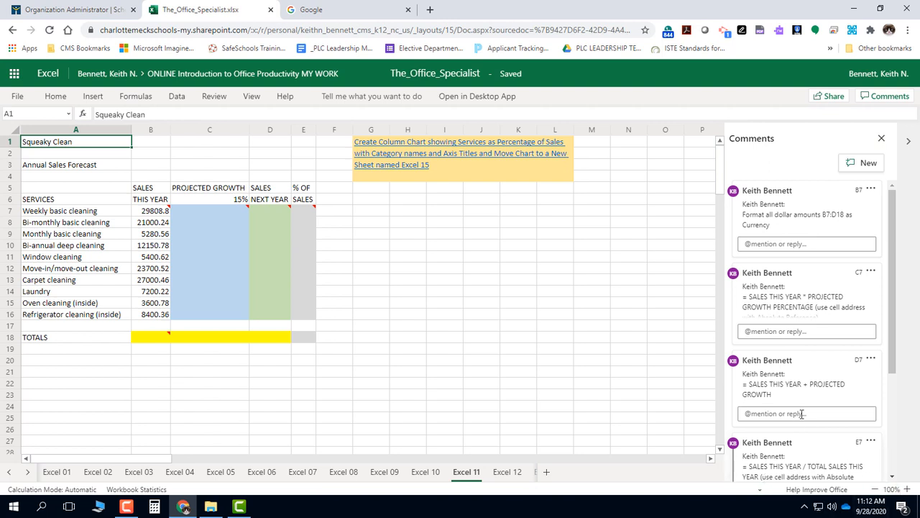
pyautogui.click(881, 139)
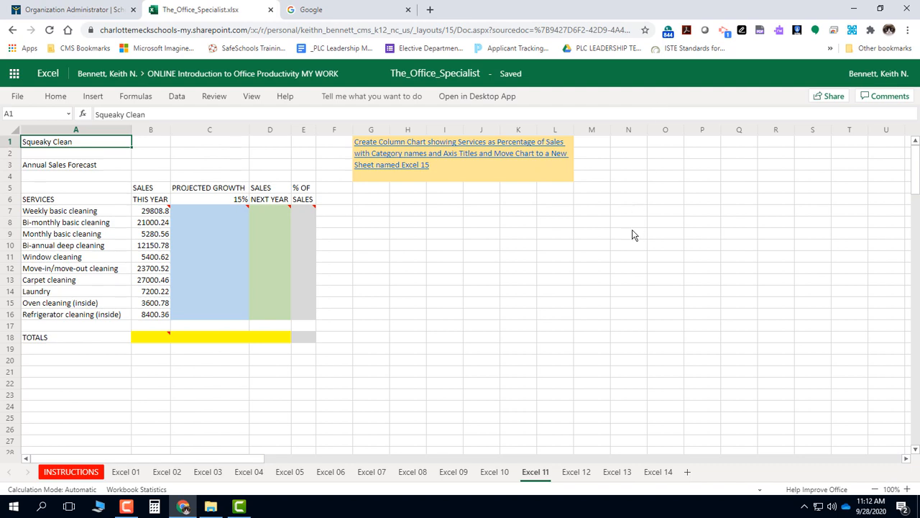
pyautogui.scroll(-3, 624, 242)
pyautogui.scroll(3, 618, 201)
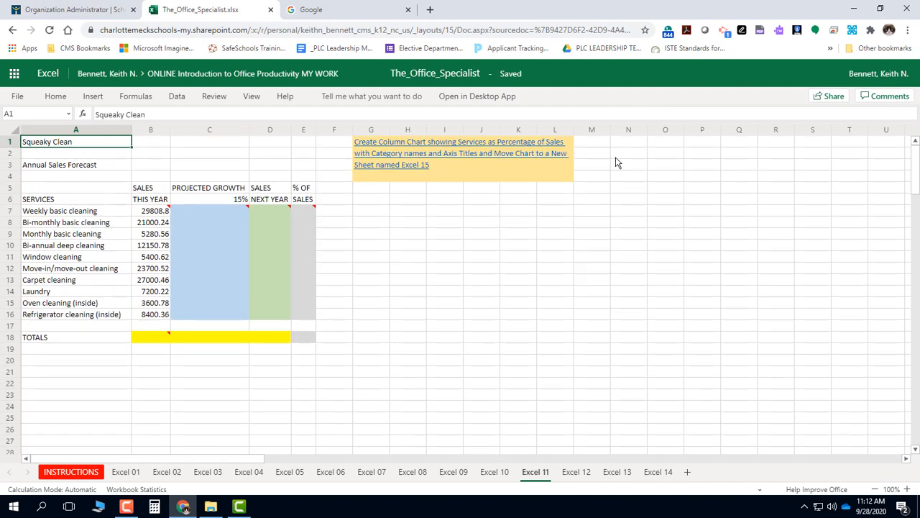
pyautogui.click(253, 98)
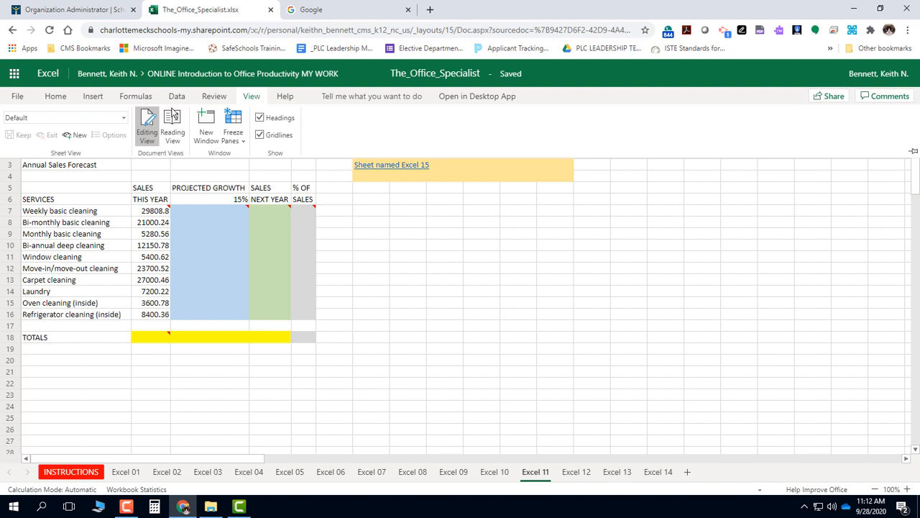
pyautogui.click(124, 119)
pyautogui.click(54, 97)
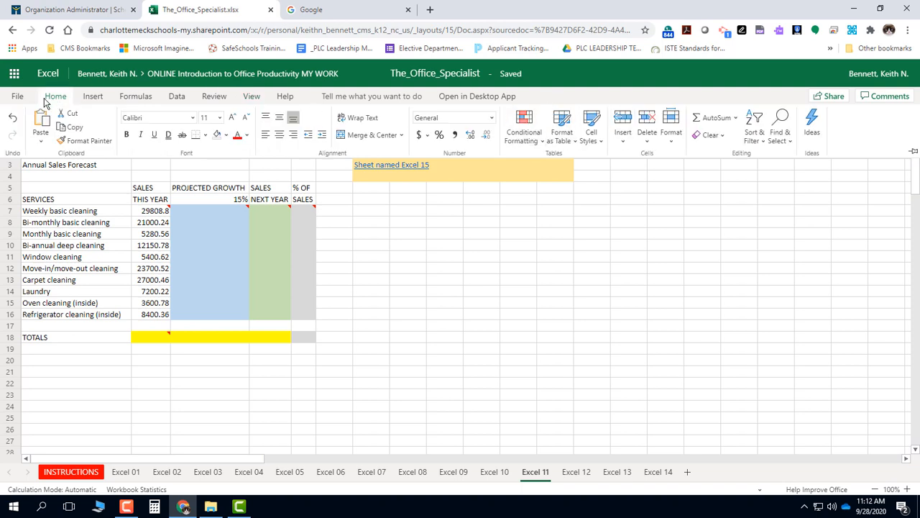
pyautogui.click(916, 176)
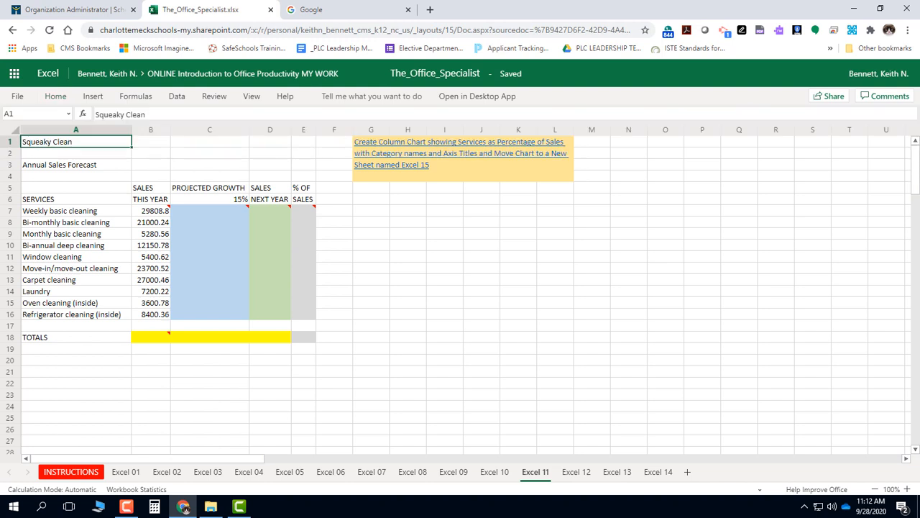
# Step: Demonstrate collapsing and expanding the ribbon, leaving it permanently expanded with the Home commands
pyautogui.click(55, 95)
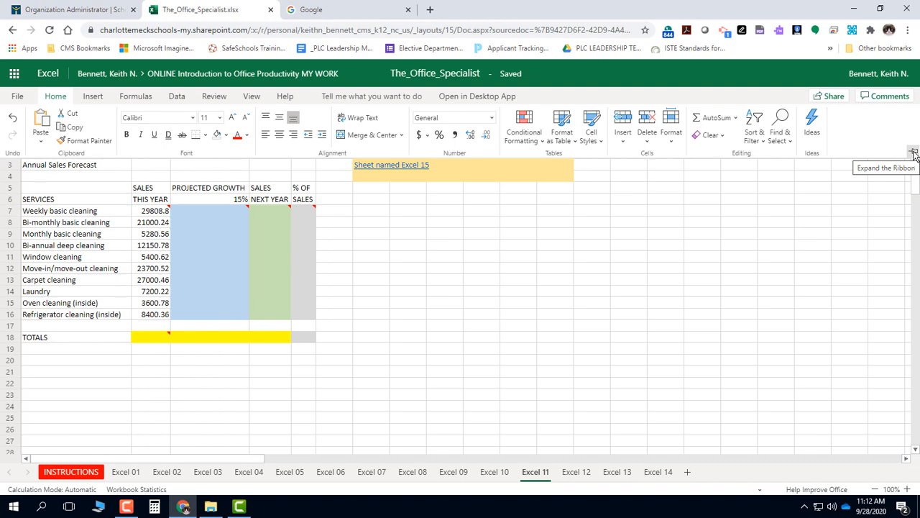
pyautogui.click(914, 154)
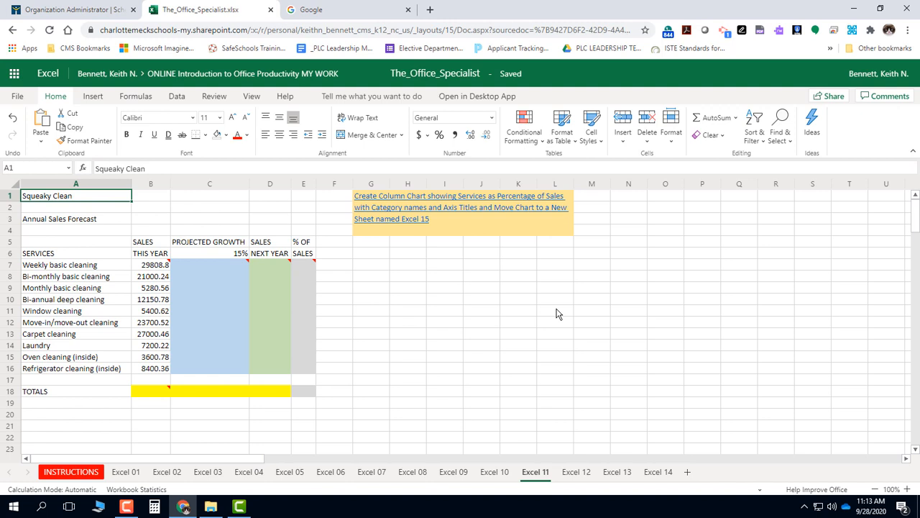
pyautogui.click(912, 156)
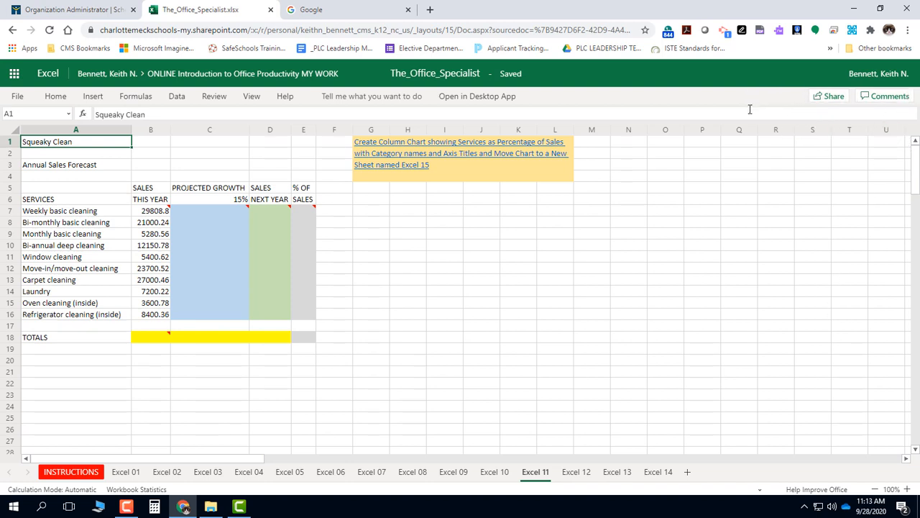
pyautogui.click(50, 99)
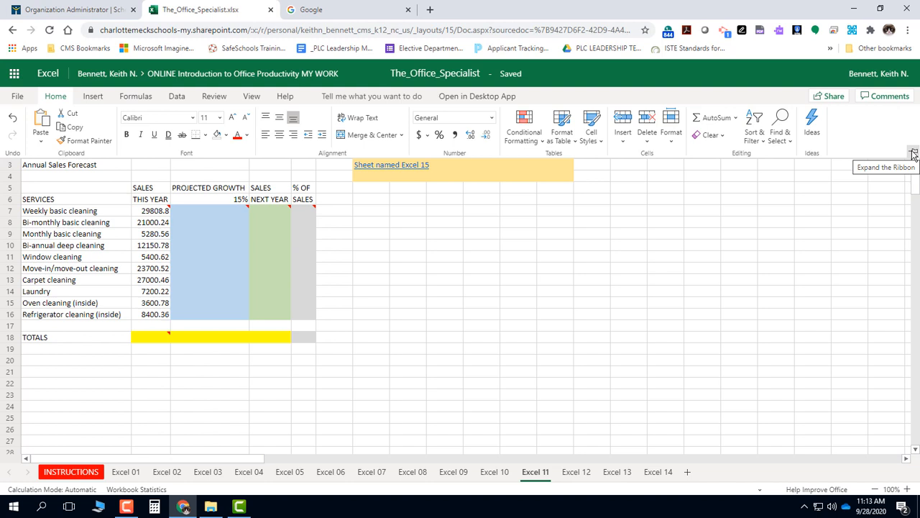
pyautogui.click(913, 153)
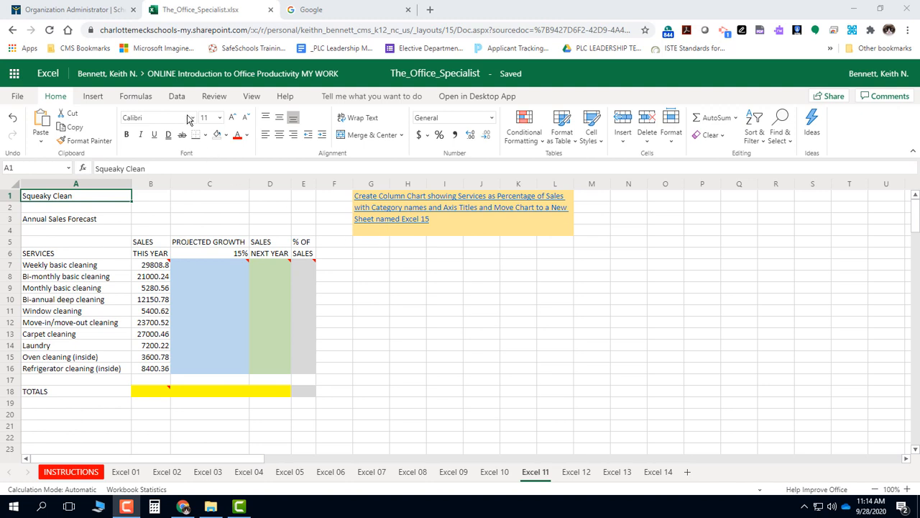
# Step: Show the worksheet comments and read the instruction attached to cell B7
pyautogui.click(225, 100)
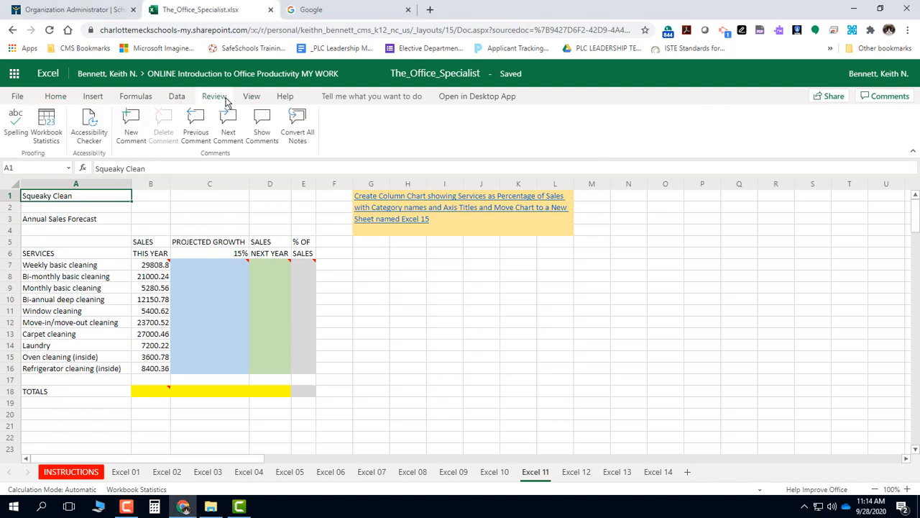
pyautogui.click(261, 130)
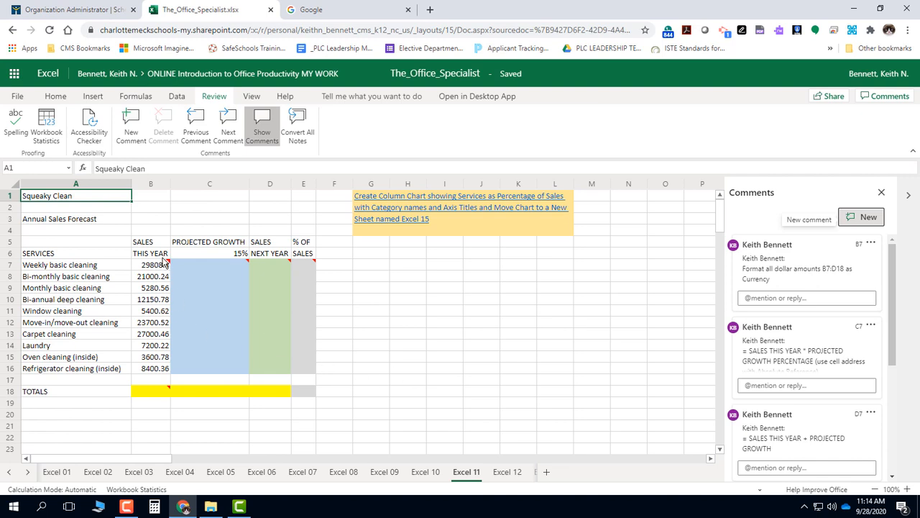
pyautogui.moveTo(166, 265)
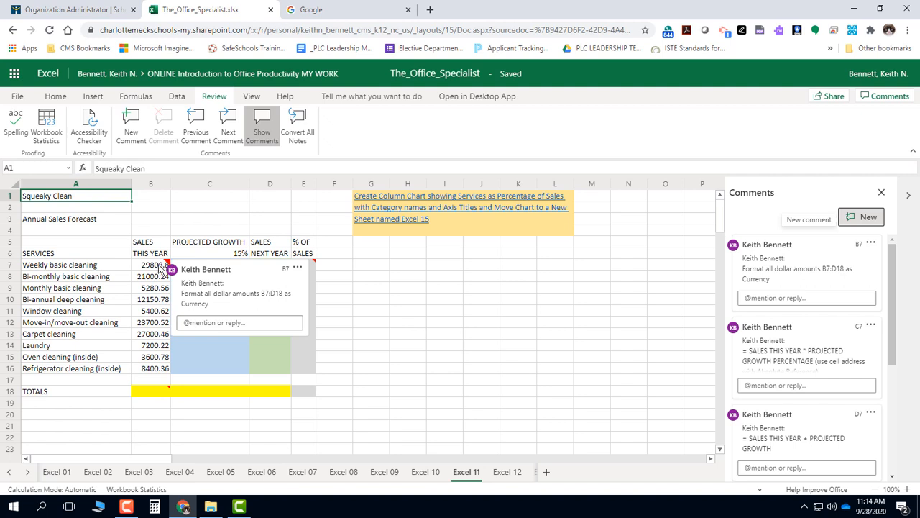
# Step: Format the Sales This Year amounts and total cell in B7:B18 as Currency
pyautogui.click(150, 266)
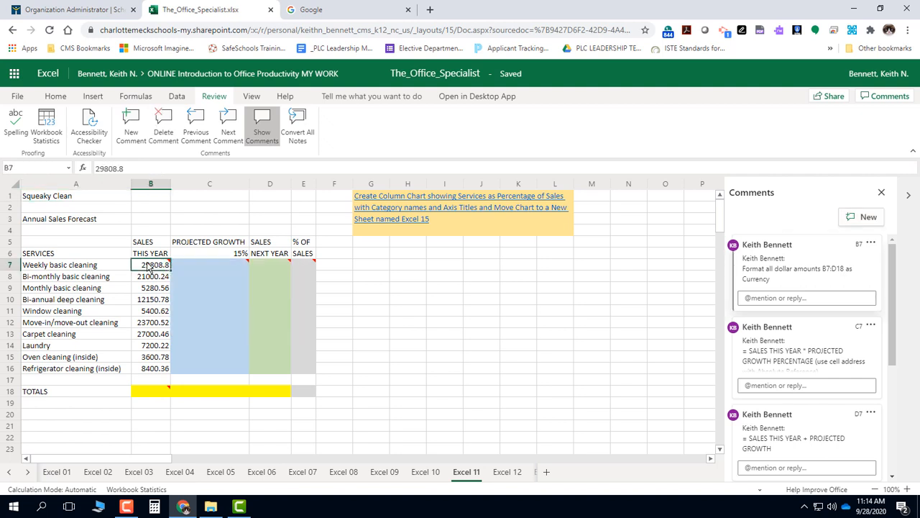
pyautogui.moveTo(149, 268); pyautogui.dragTo(282, 392)
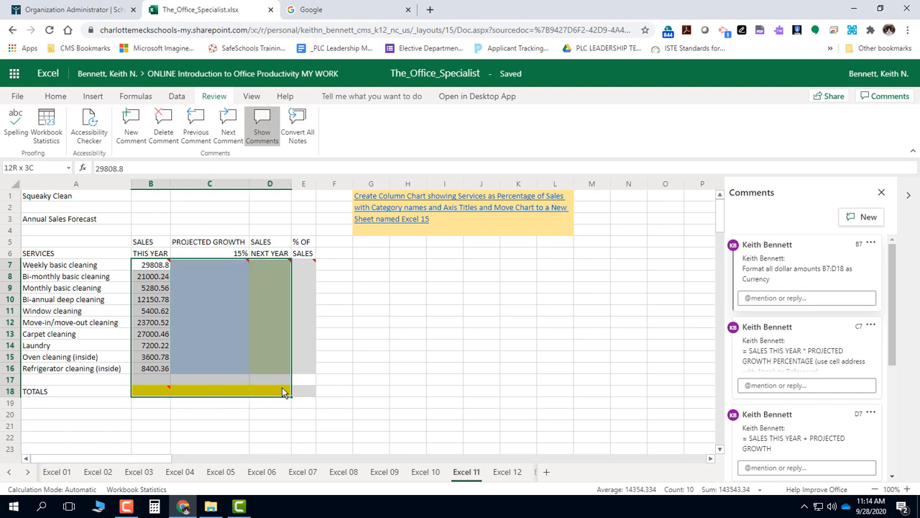
pyautogui.moveTo(282, 392); pyautogui.dragTo(163, 394)
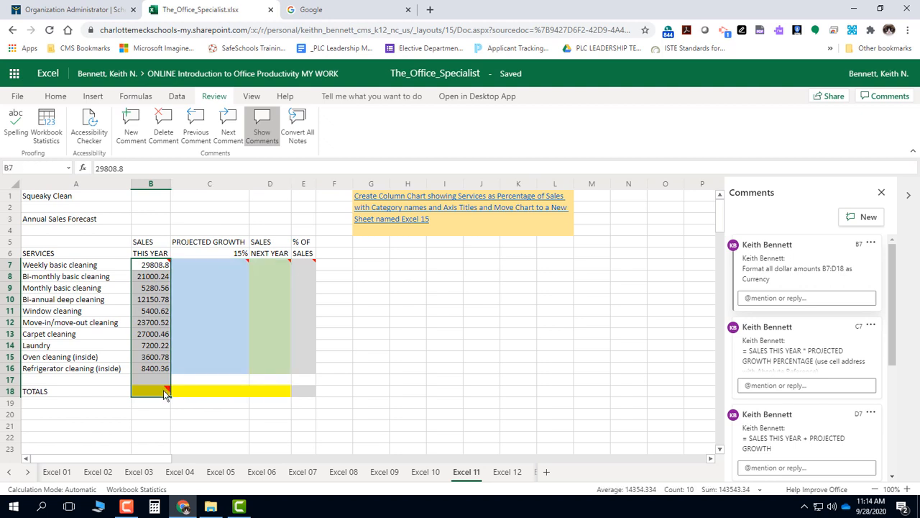
pyautogui.click(46, 99)
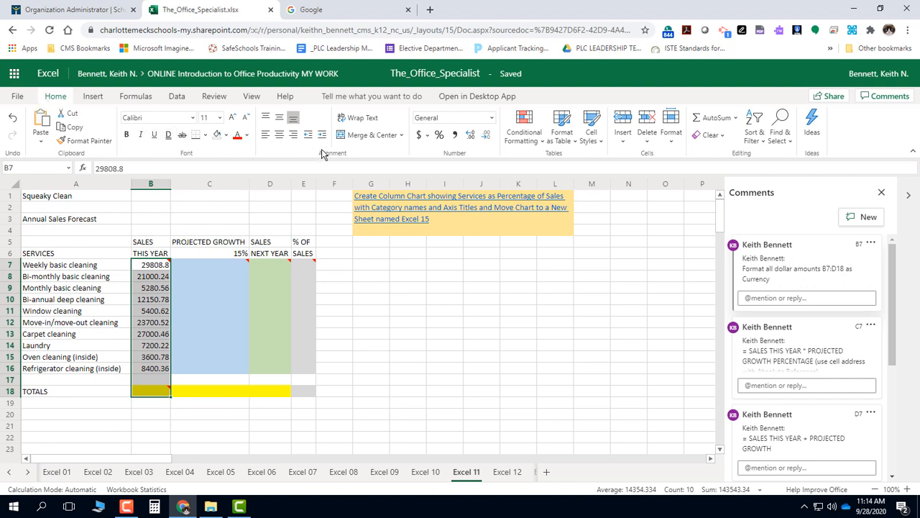
pyautogui.click(492, 118)
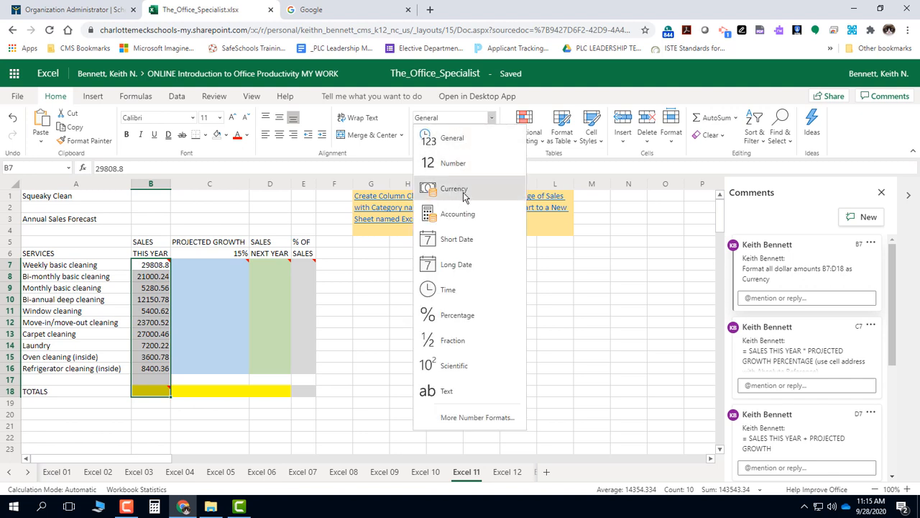
pyautogui.click(492, 190)
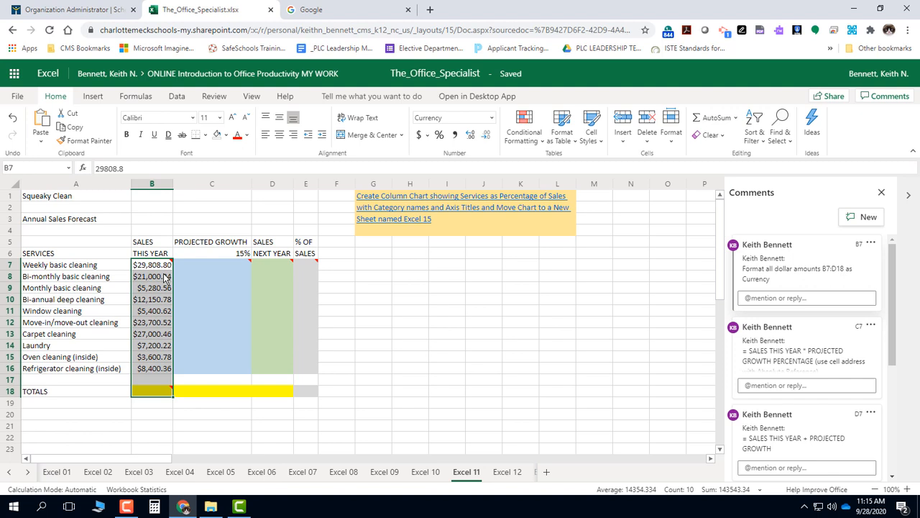
# Step: Enter the formula =B7*C6 in cell C7 to calculate projected growth for weekly basic cleaning
pyautogui.click(212, 266)
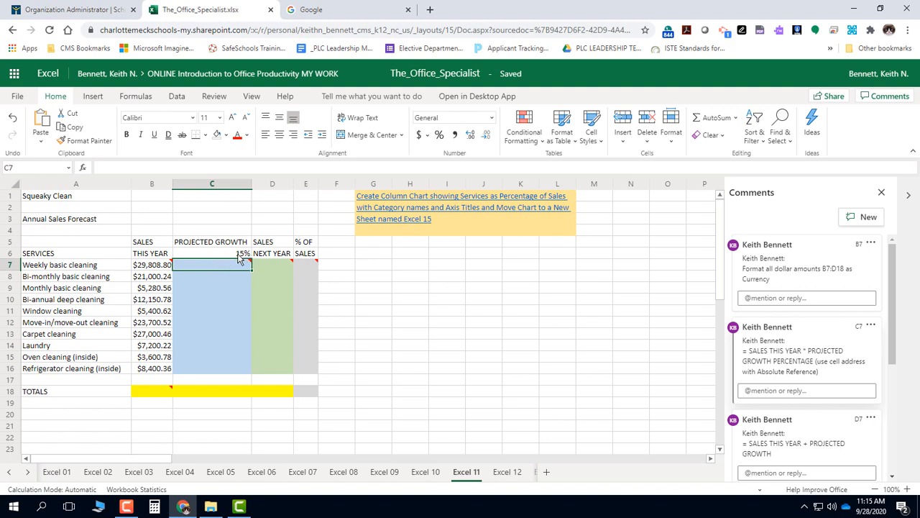
pyautogui.click(240, 257)
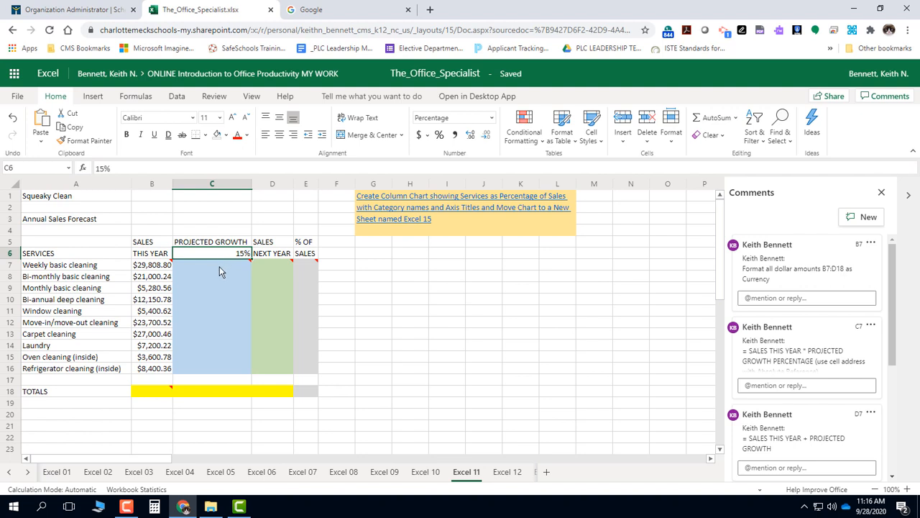
pyautogui.click(219, 267)
pyautogui.moveTo(248, 264)
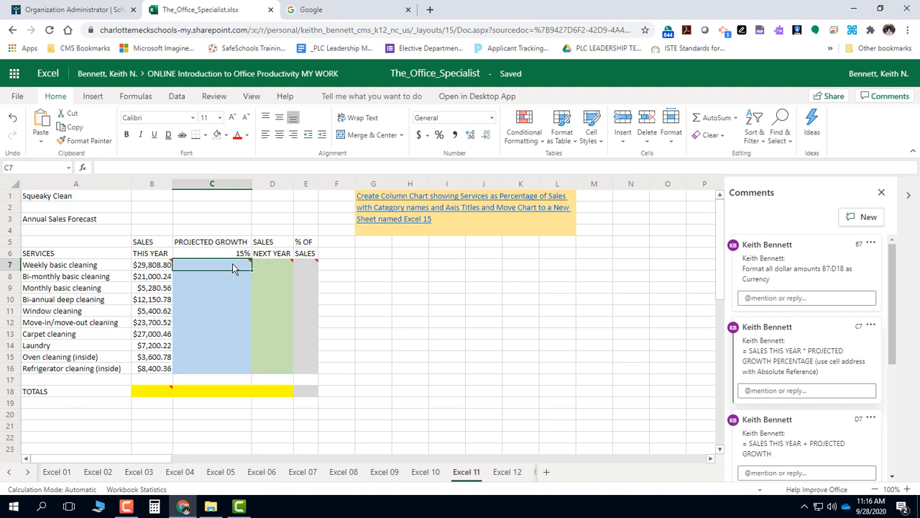
pyautogui.write('=')
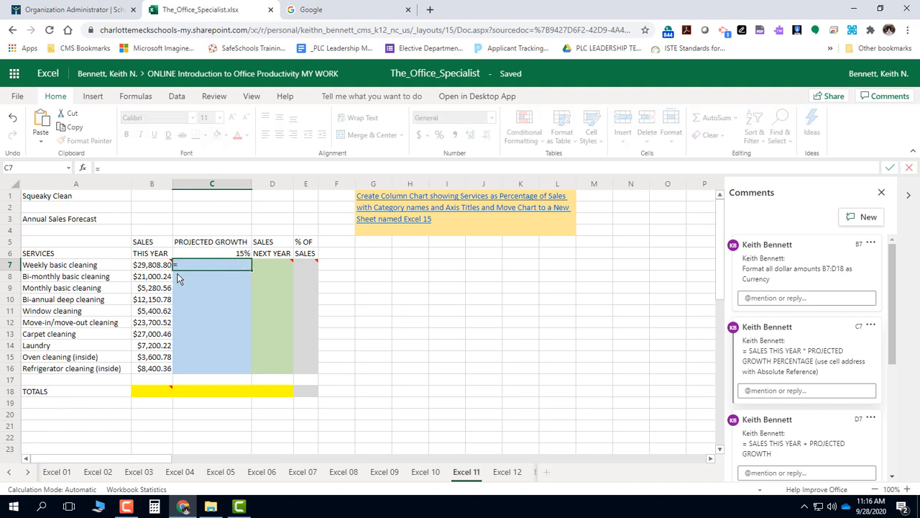
pyautogui.click(153, 266)
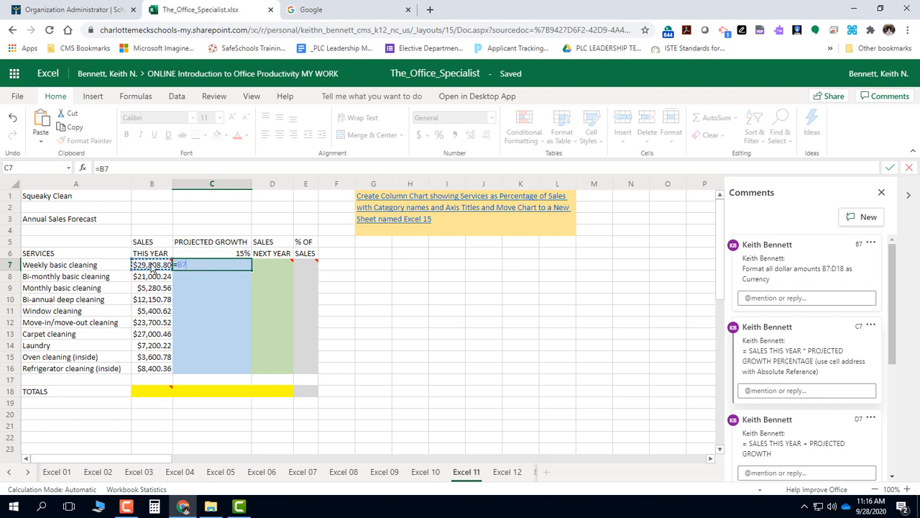
pyautogui.write('*')
pyautogui.click(242, 254)
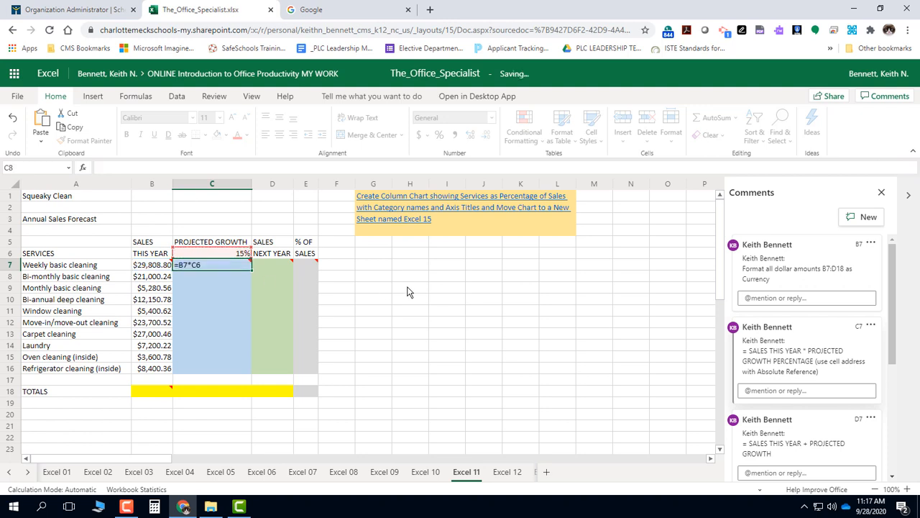
# Step: Make the growth percentage reference in cell C7 absolute so the formula reads =B7*$C$6
pyautogui.press('Return')
pyautogui.write('4')
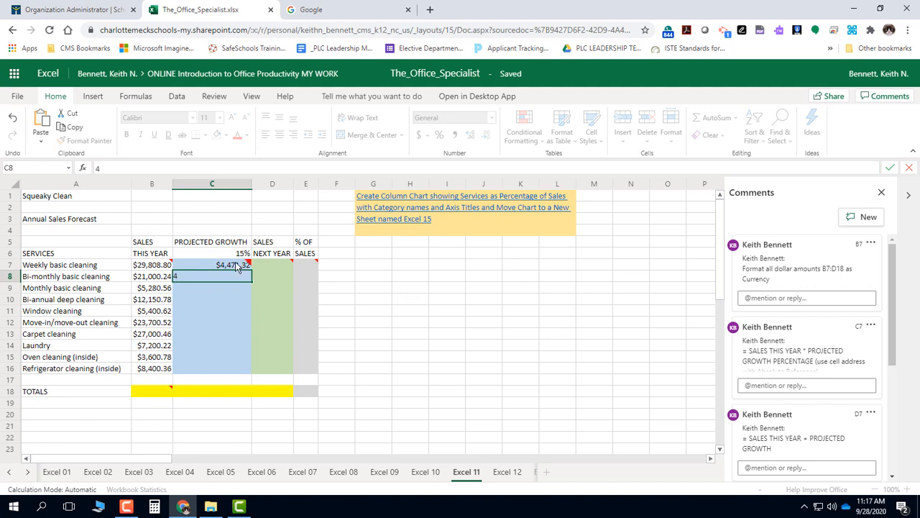
pyautogui.click(216, 264)
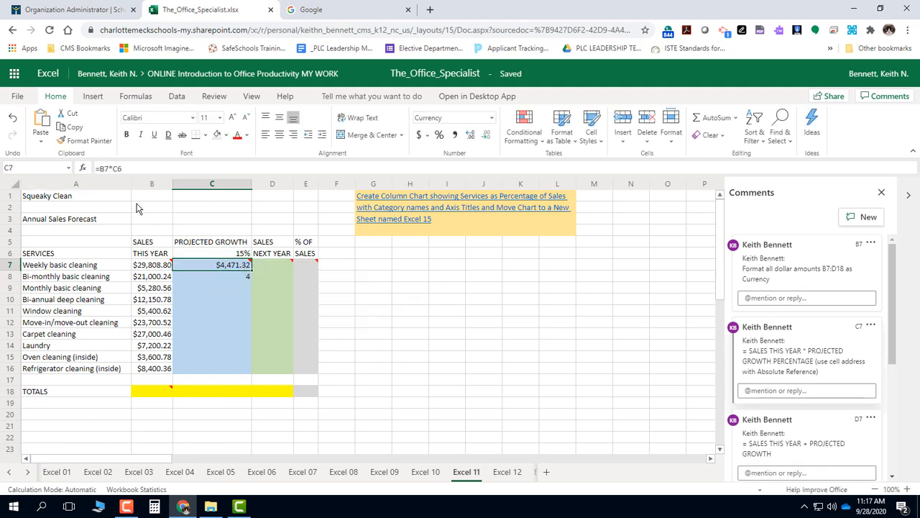
pyautogui.click(115, 168)
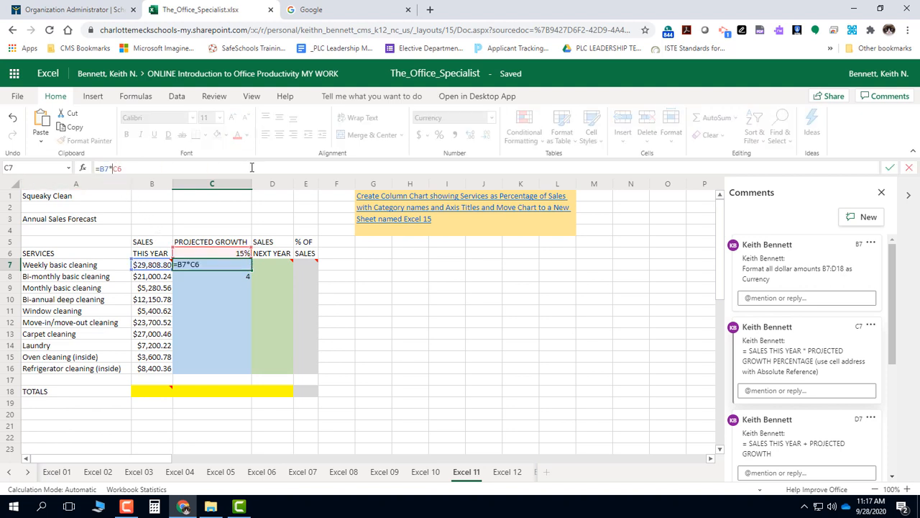
pyautogui.write('$')
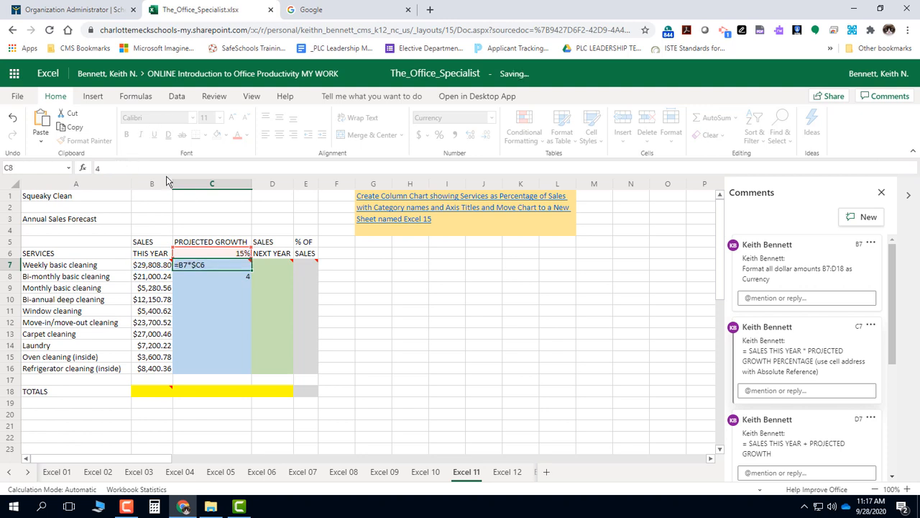
pyautogui.press('Return')
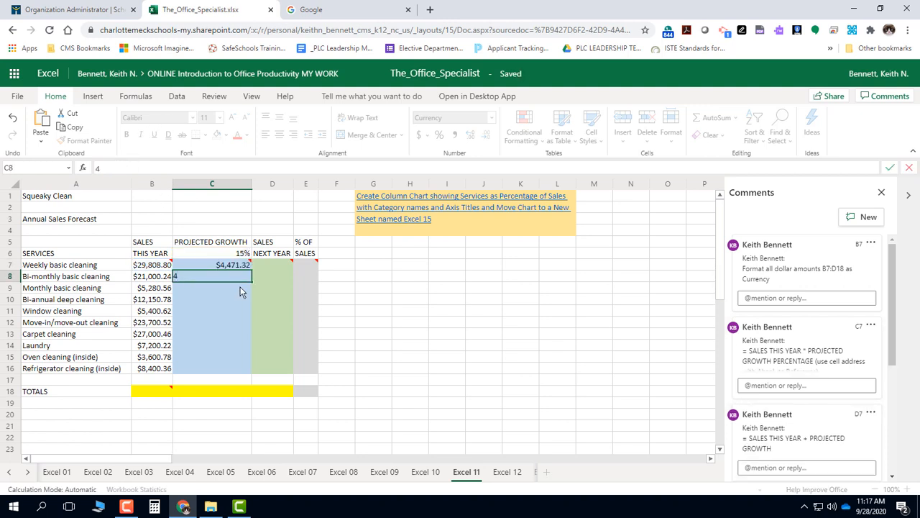
pyautogui.click(224, 266)
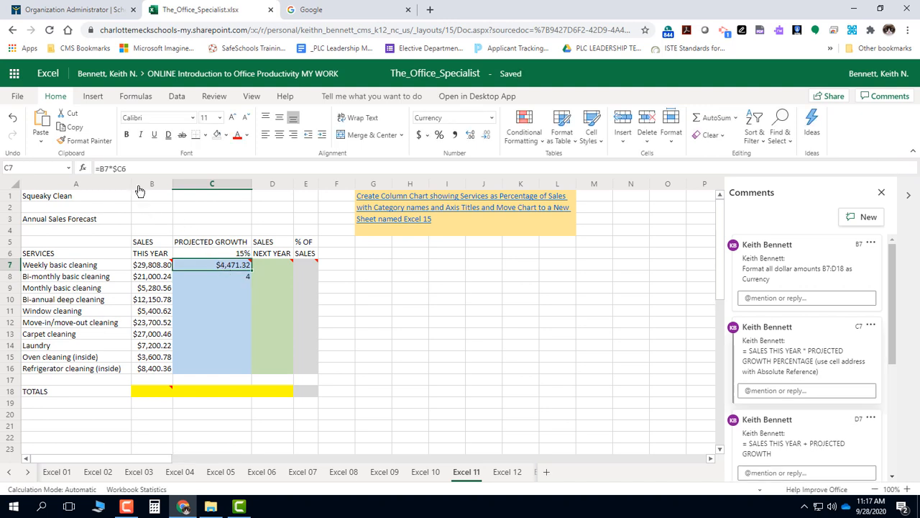
pyautogui.click(121, 169)
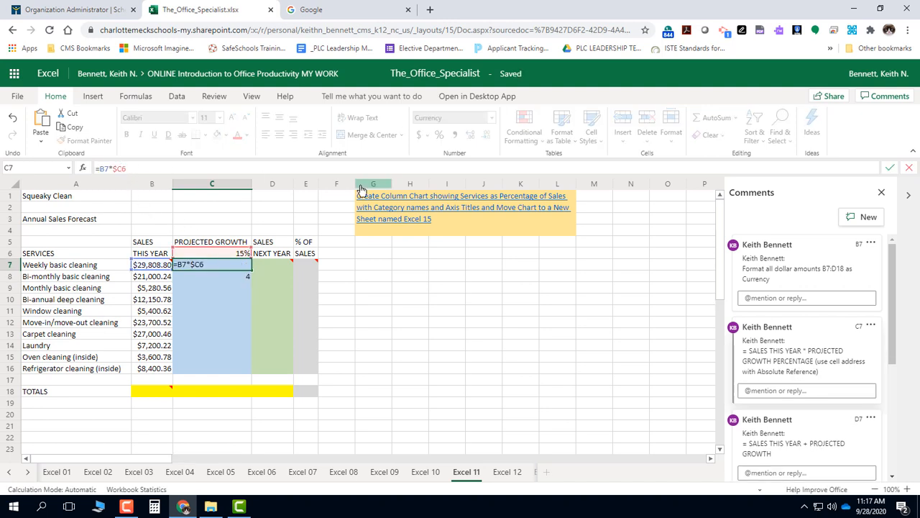
pyautogui.write('$')
pyautogui.press('Return')
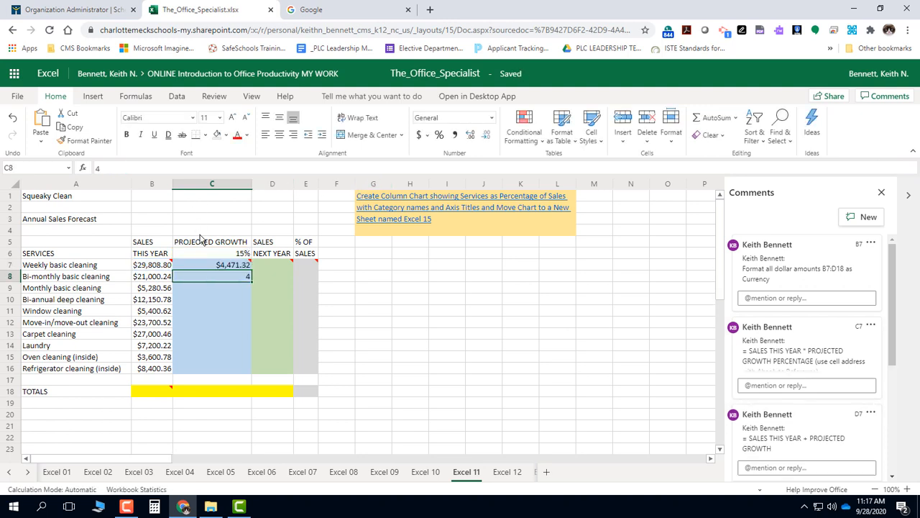
# Step: Close the comments and fill the projected growth formula from C7 down through C16
pyautogui.click(224, 266)
pyautogui.moveTo(253, 271)
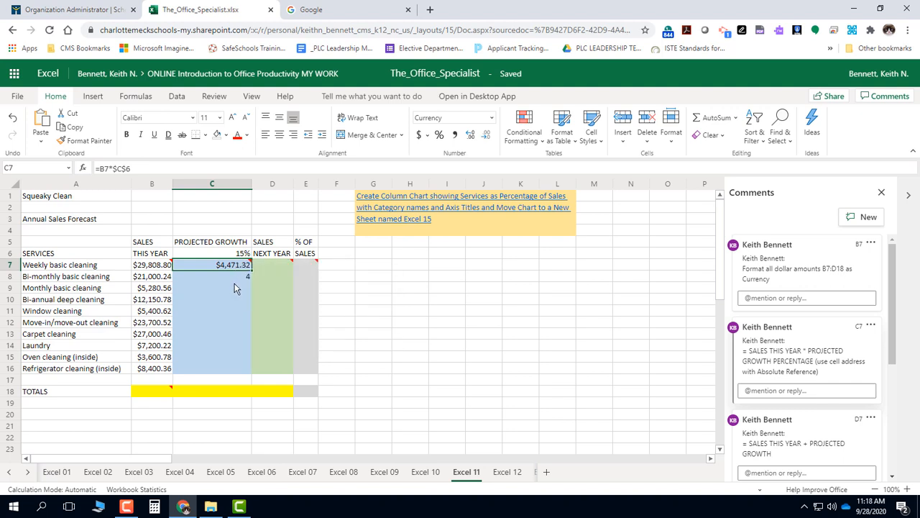
pyautogui.click(235, 279)
pyautogui.write('4')
pyautogui.click(237, 266)
pyautogui.click(879, 194)
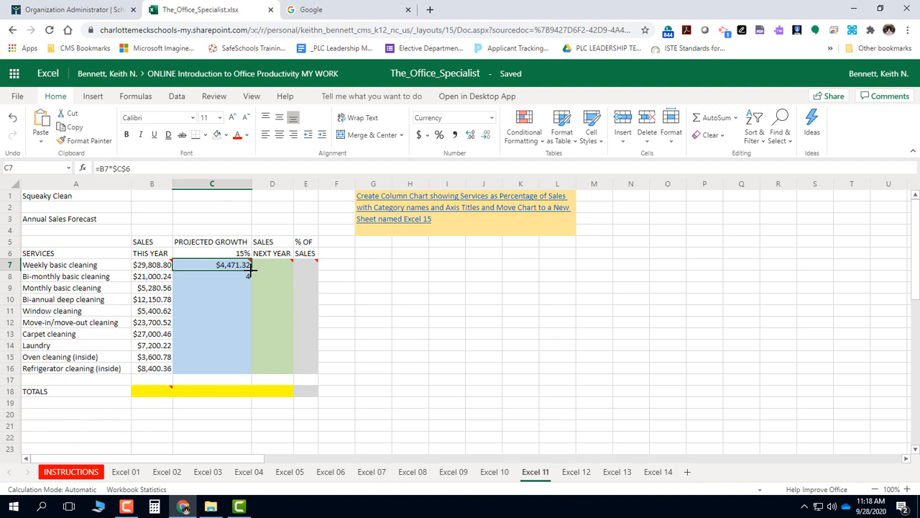
pyautogui.moveTo(250, 271); pyautogui.dragTo(245, 368)
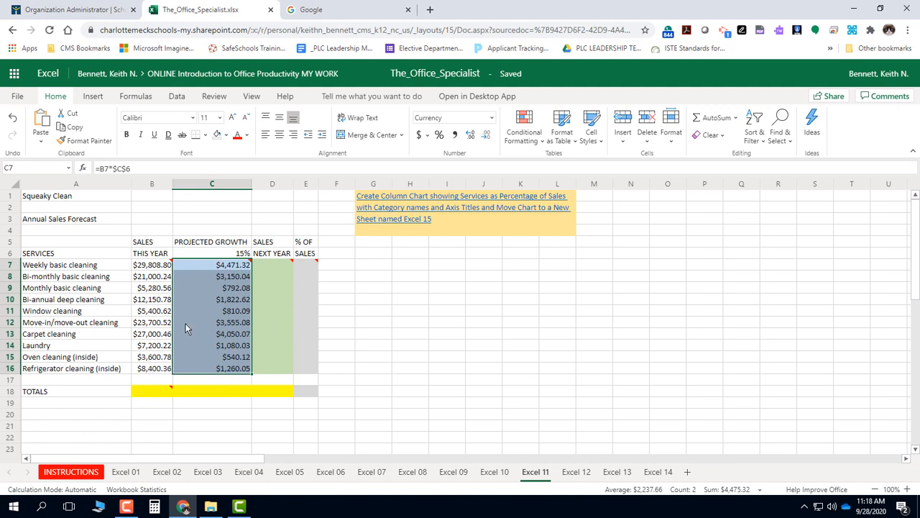
# Step: Enter the formula =B7+C7 in cell D7 to calculate next year's sales for weekly basic cleaning
pyautogui.click(270, 266)
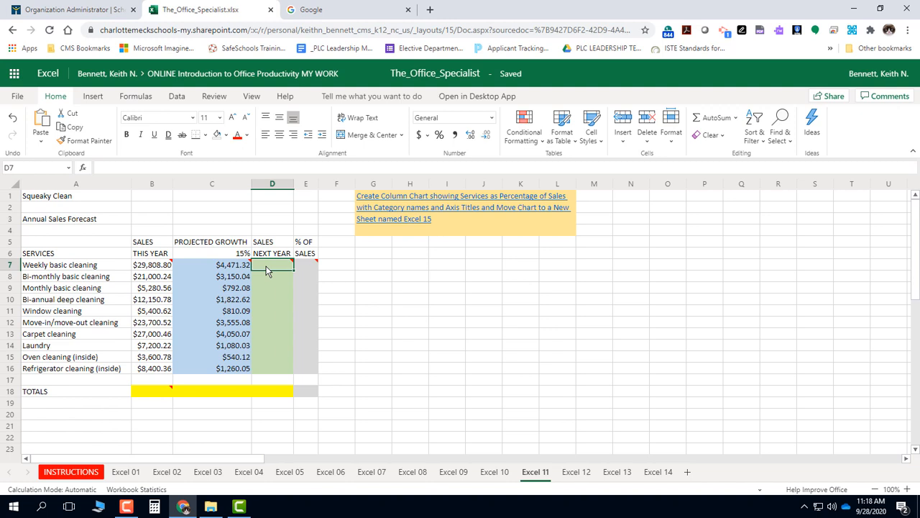
pyautogui.moveTo(291, 264)
pyautogui.write('=')
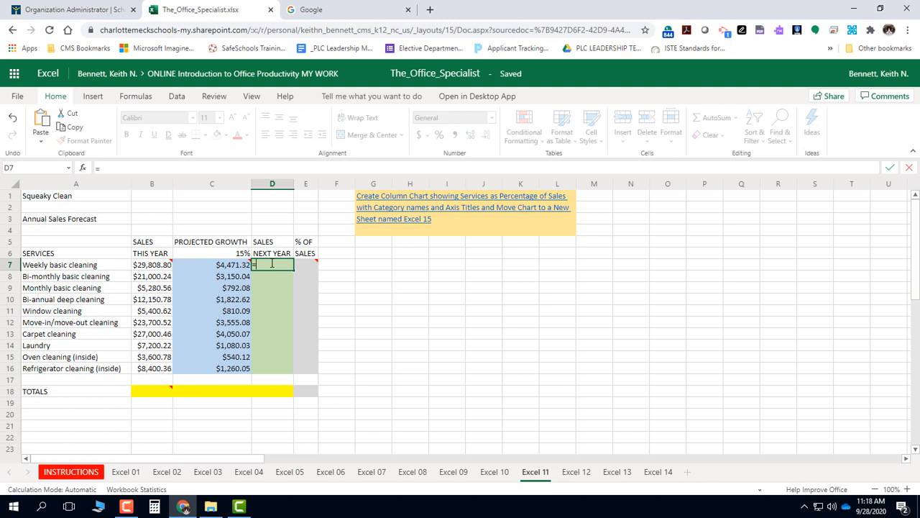
pyautogui.click(140, 269)
pyautogui.write('+')
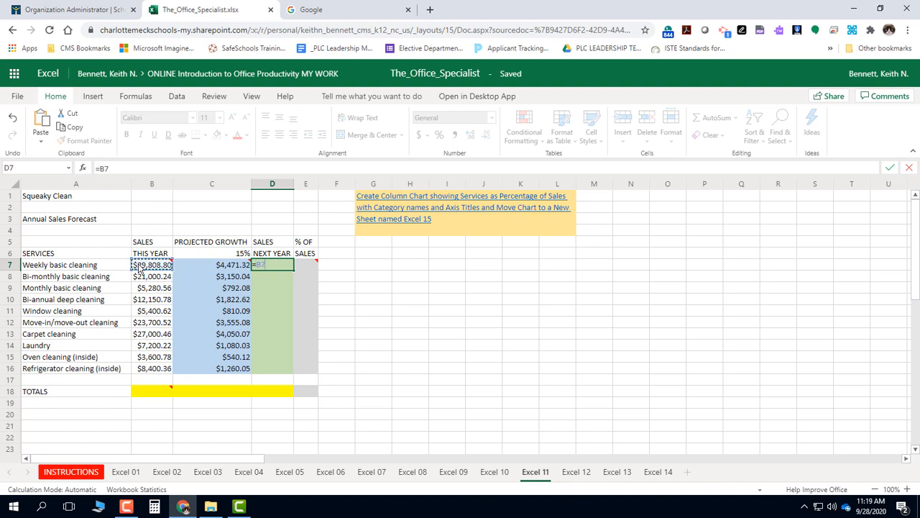
pyautogui.click(205, 267)
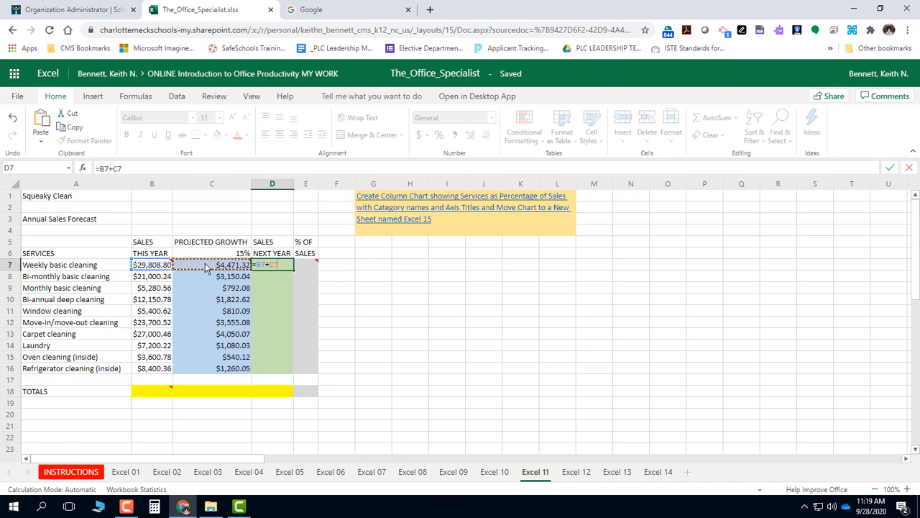
pyautogui.press('Return')
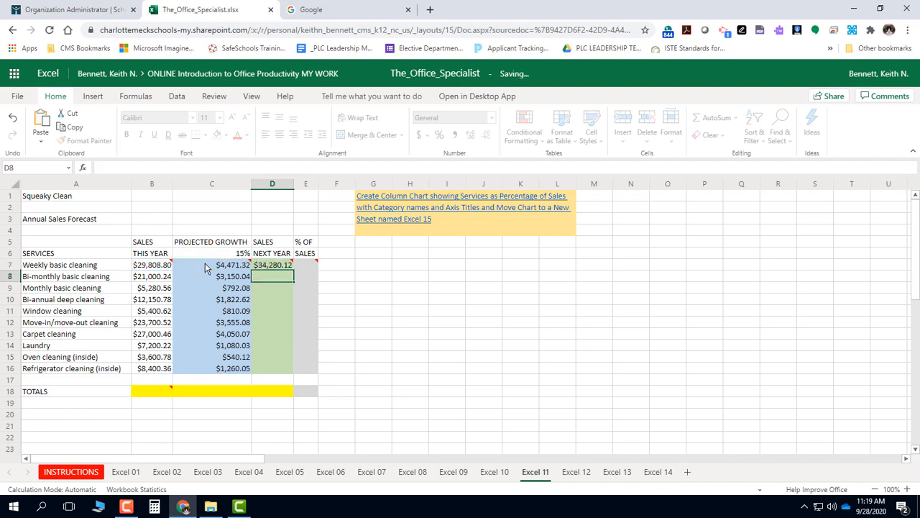
pyautogui.click(276, 269)
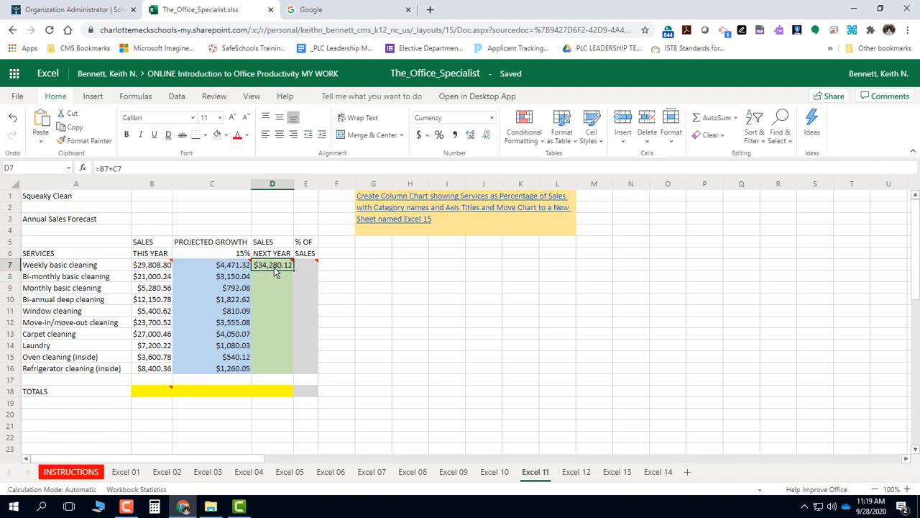
pyautogui.moveTo(291, 272)
pyautogui.click(93, 96)
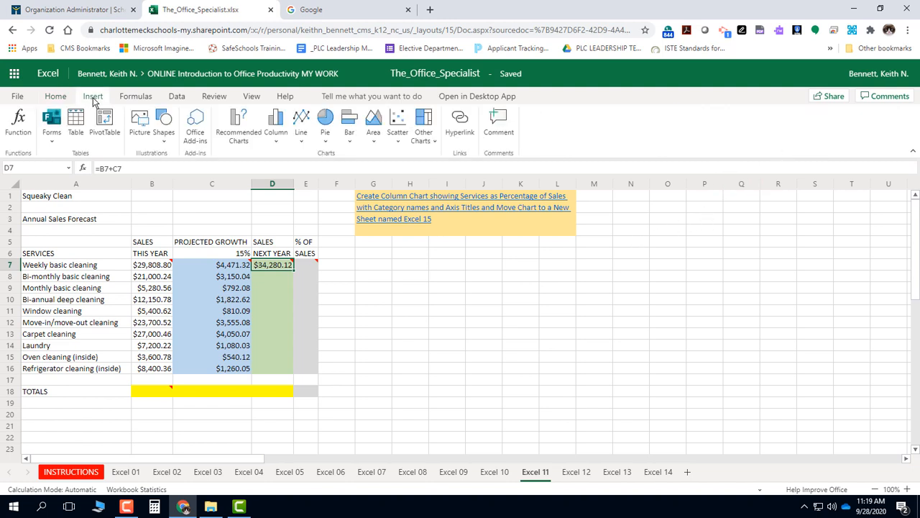
pyautogui.click(133, 99)
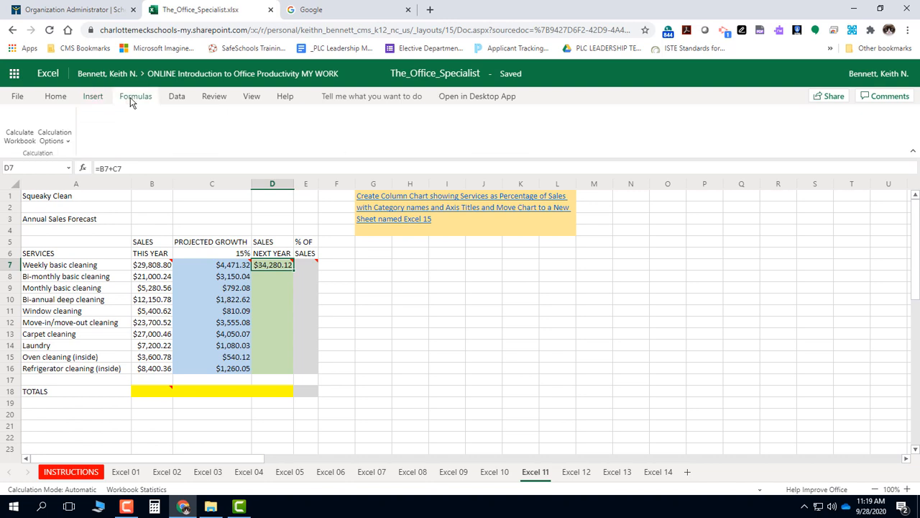
pyautogui.click(175, 96)
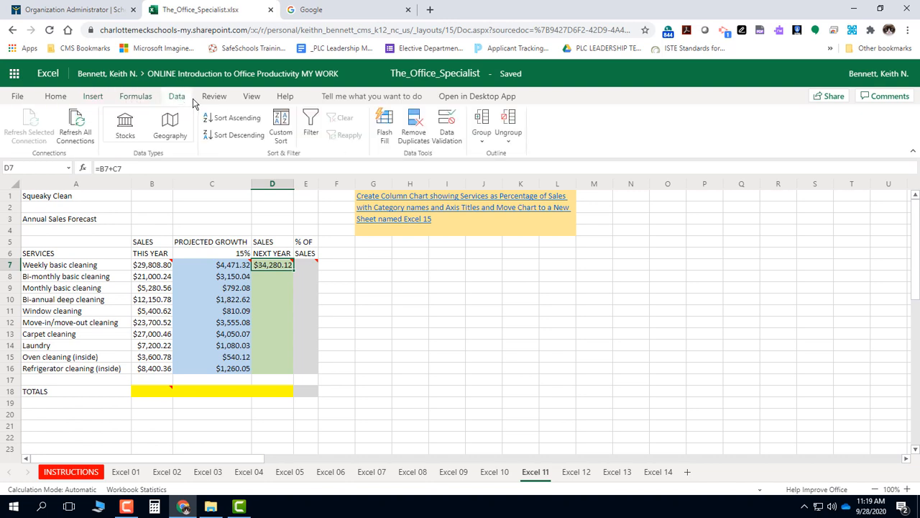
pyautogui.click(215, 97)
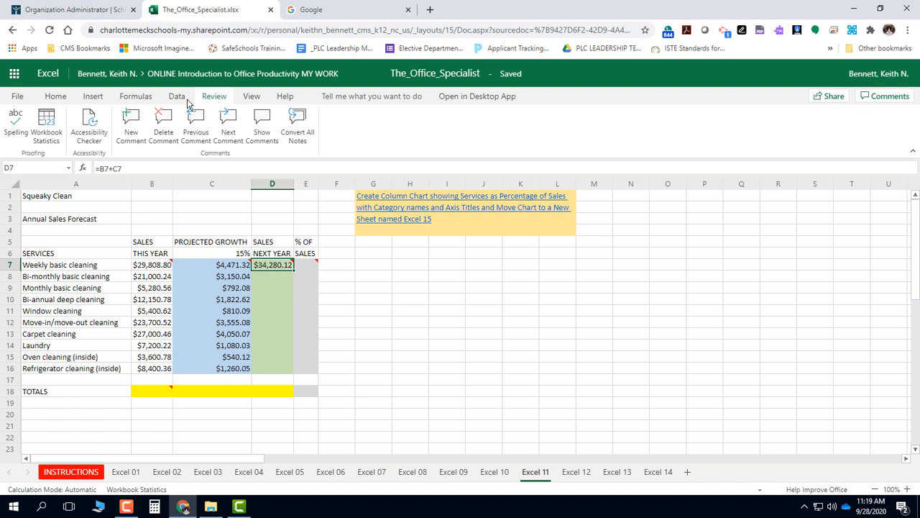
pyautogui.click(59, 98)
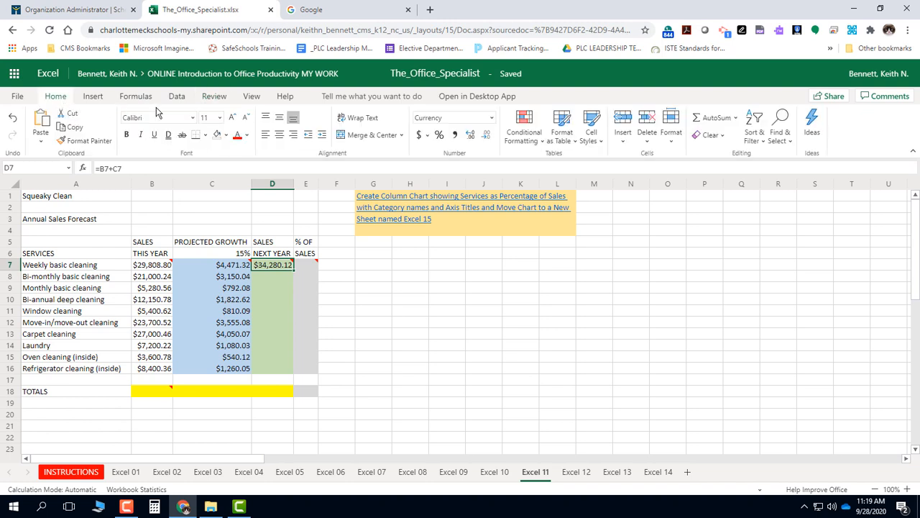
pyautogui.click(622, 148)
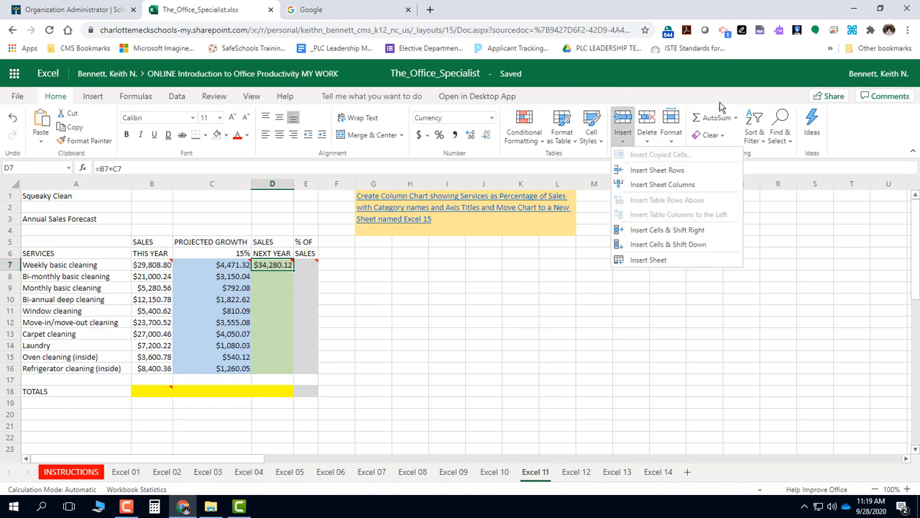
pyautogui.click(754, 138)
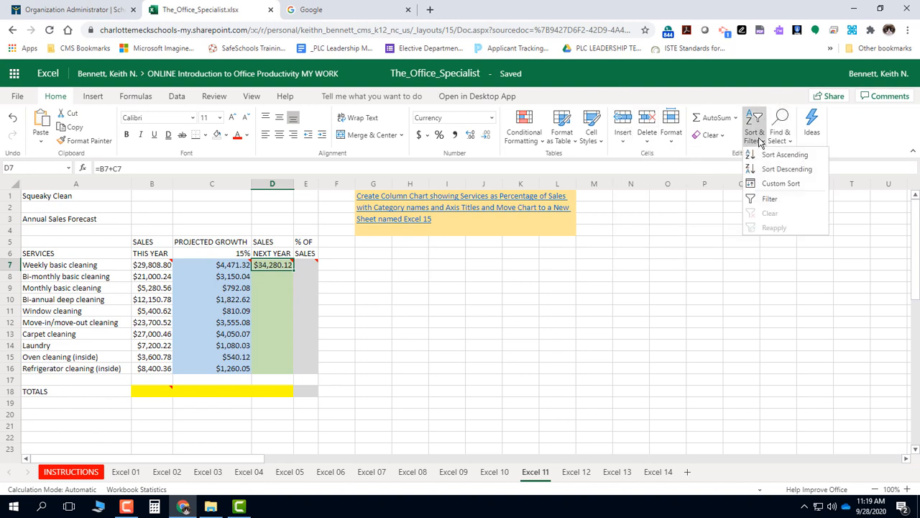
pyautogui.click(763, 98)
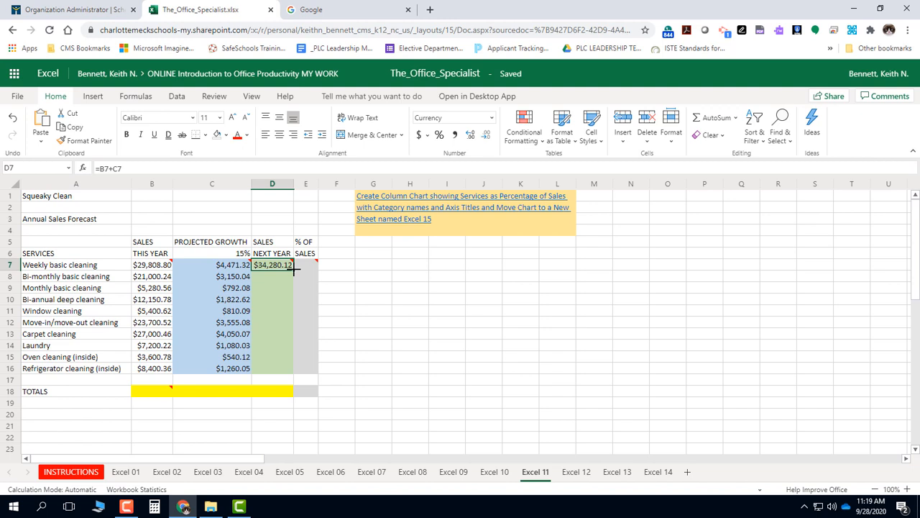
# Step: Fill the Sales Next Year formula from D7 down through D16
pyautogui.moveTo(294, 270); pyautogui.dragTo(293, 371)
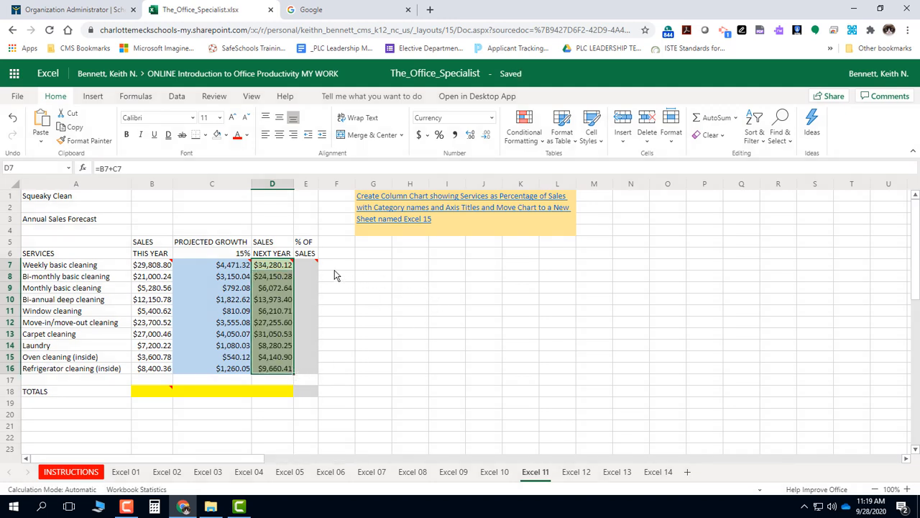
pyautogui.moveTo(315, 265)
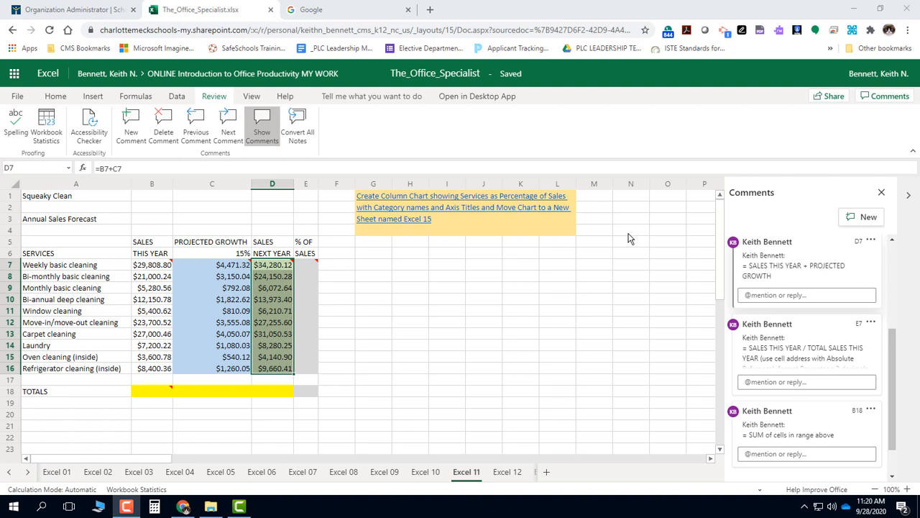
# Step: Enter the formula =sum(B7:B16) in cell B18 to total the Sales This Year amounts
pyautogui.click(146, 393)
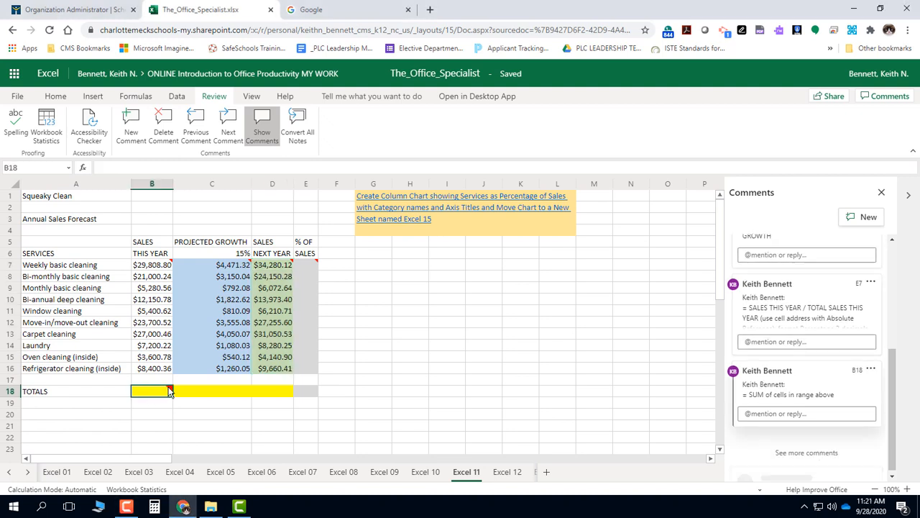
pyautogui.moveTo(168, 387)
pyautogui.click(55, 96)
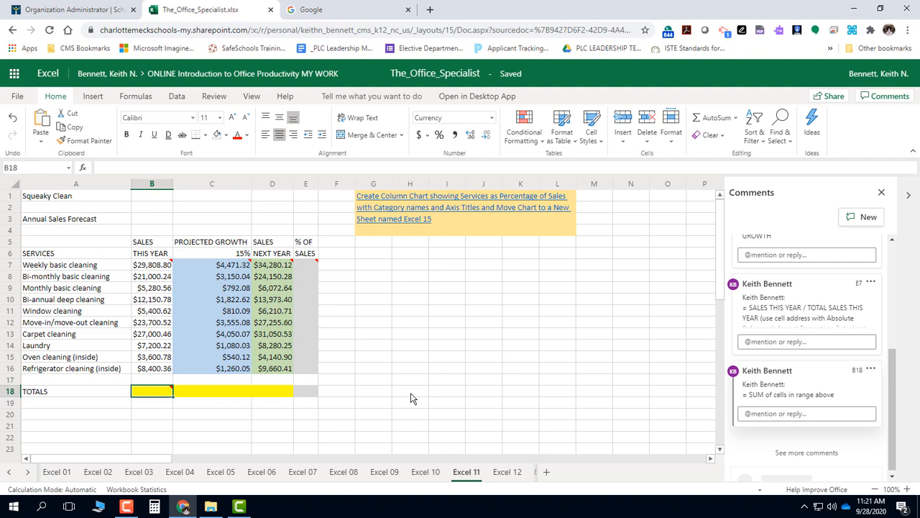
pyautogui.write('=su')
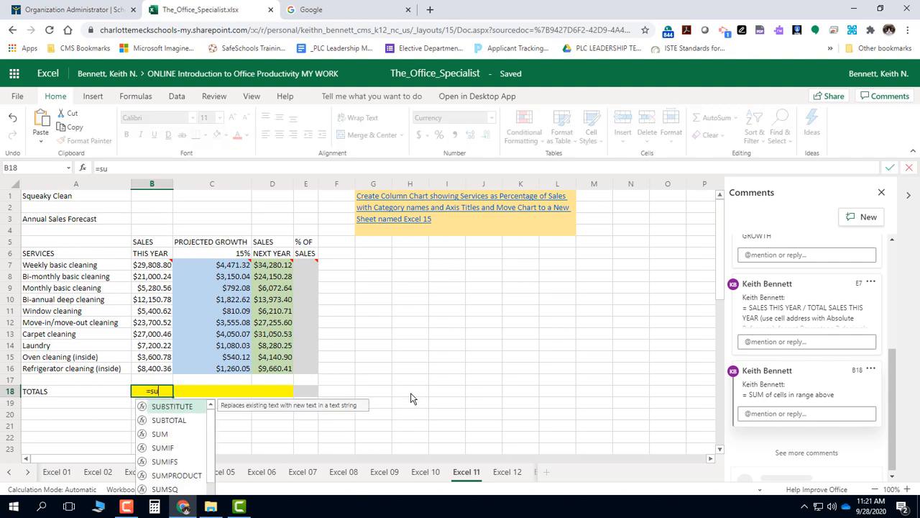
pyautogui.write('m')
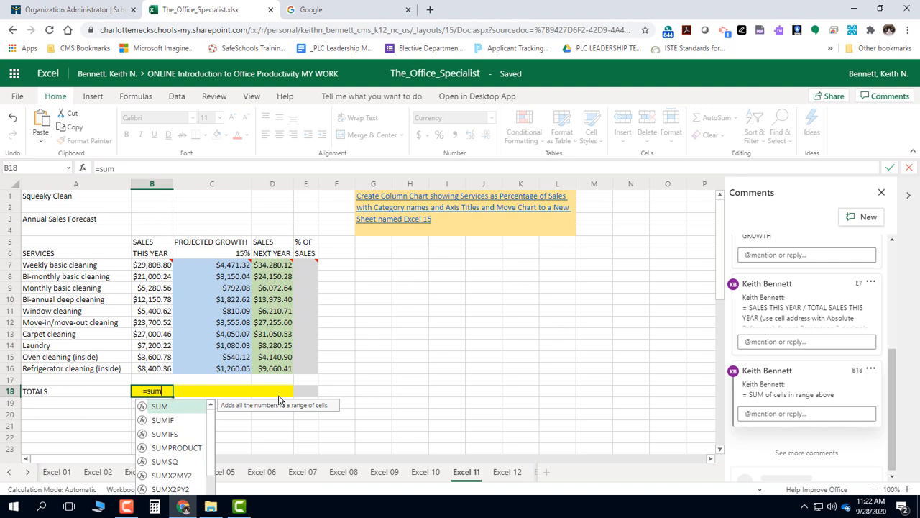
pyautogui.write('(')
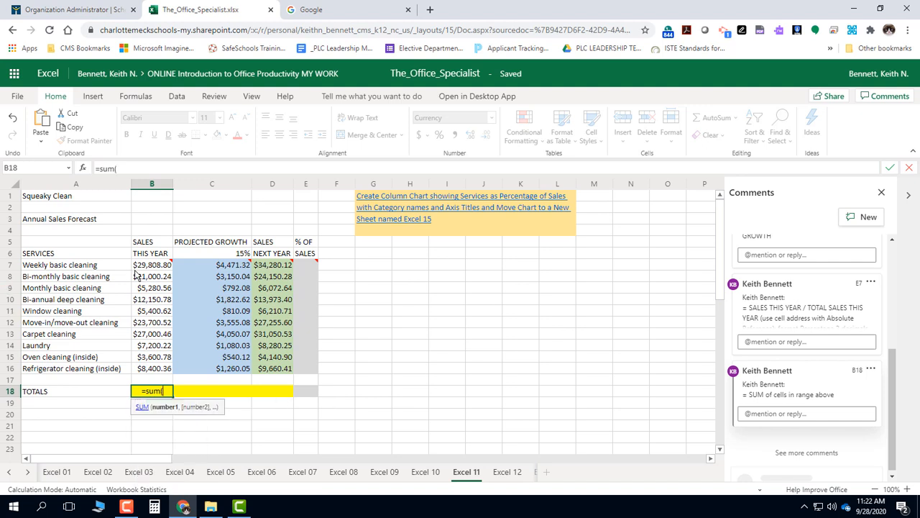
pyautogui.moveTo(147, 265); pyautogui.dragTo(146, 371)
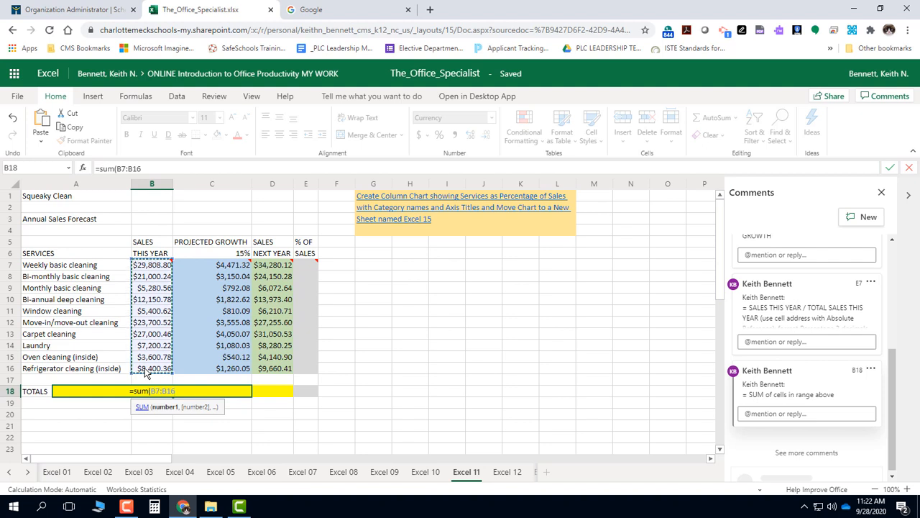
pyautogui.write(')')
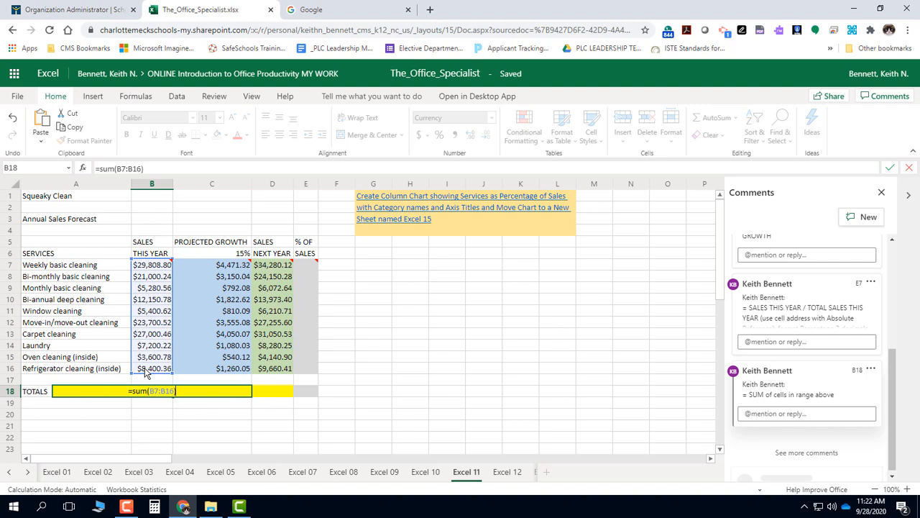
pyautogui.press('Return')
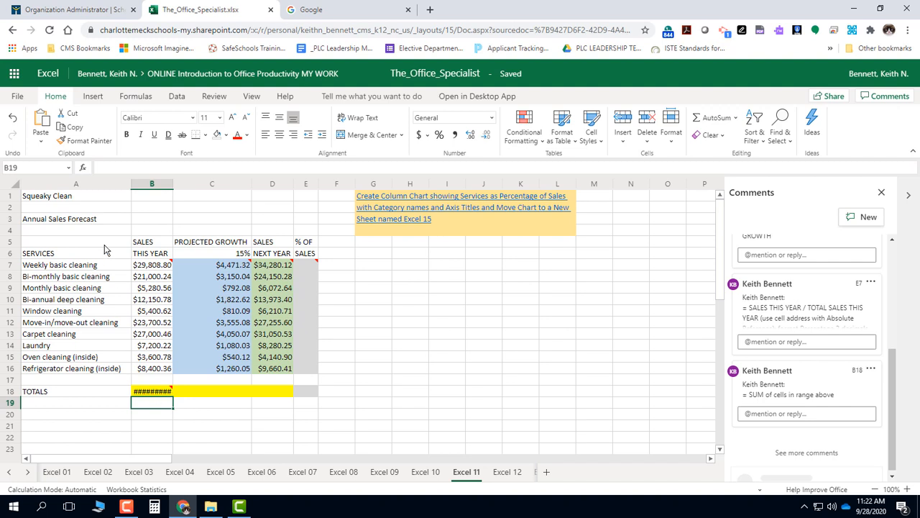
# Step: Autofit column B to its contents and fill the total formula from B18 across through D18
pyautogui.doubleClick(173, 183)
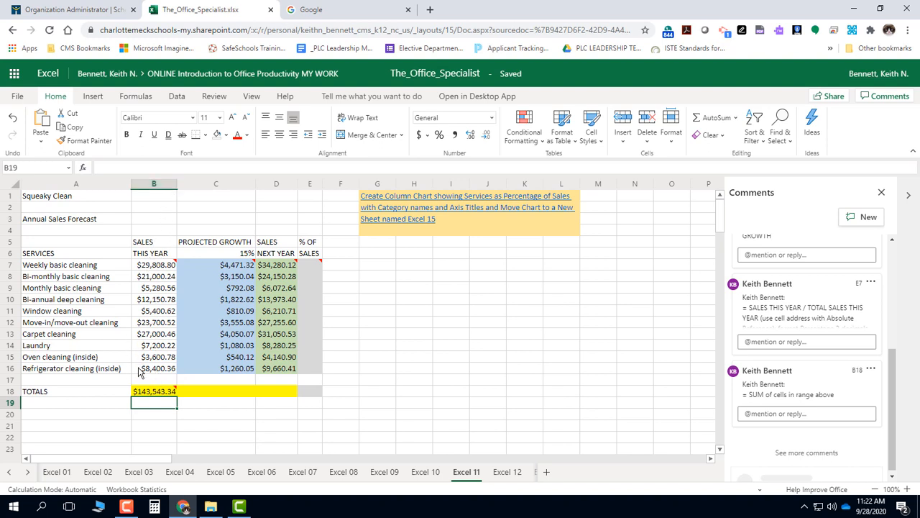
pyautogui.click(164, 394)
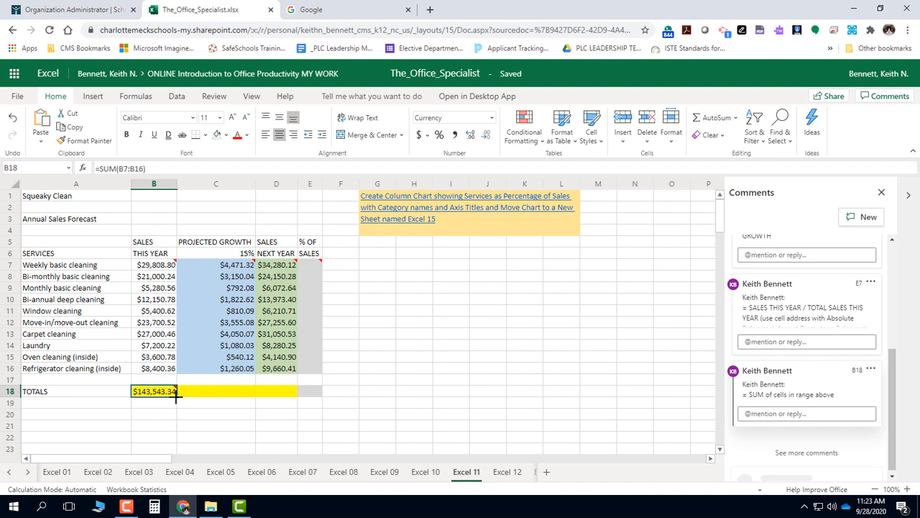
pyautogui.moveTo(176, 394); pyautogui.dragTo(289, 396)
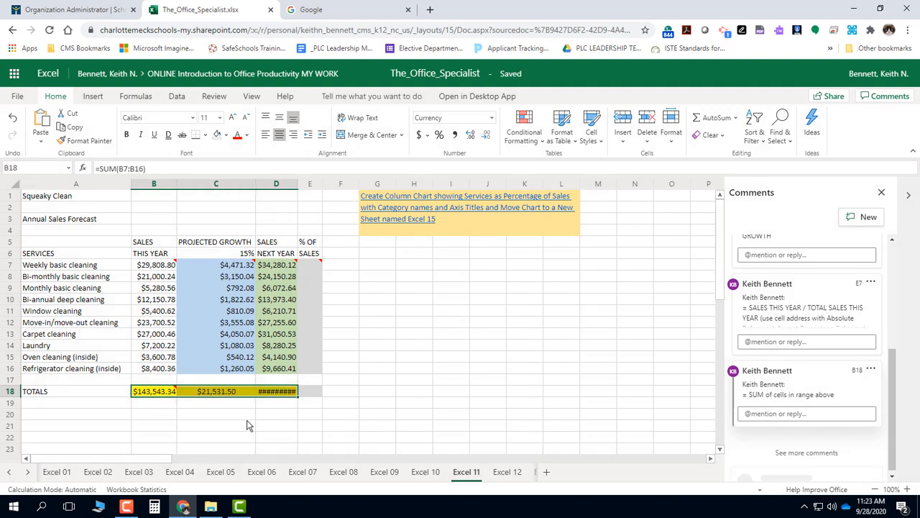
# Step: Review the currency formatting comment on B7 and autofit column D to its contents
pyautogui.moveTo(177, 268)
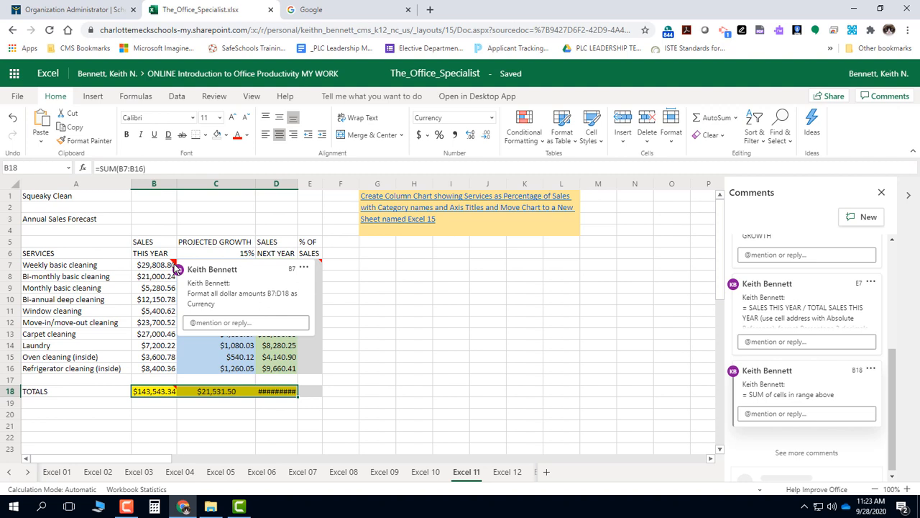
pyautogui.click(302, 268)
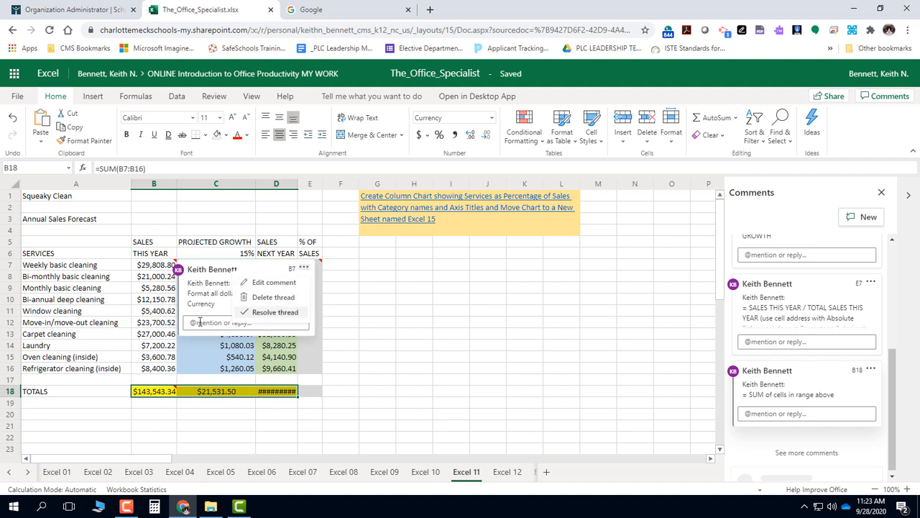
pyautogui.click(445, 297)
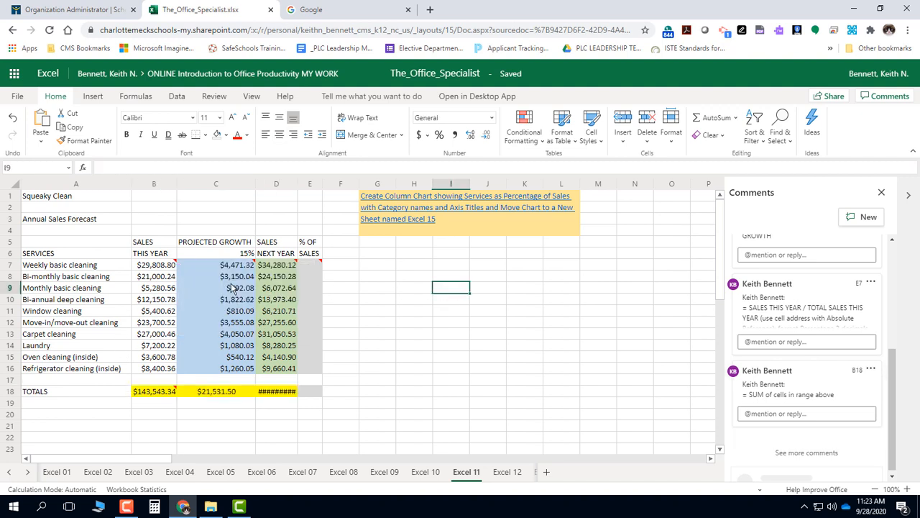
pyautogui.click(164, 267)
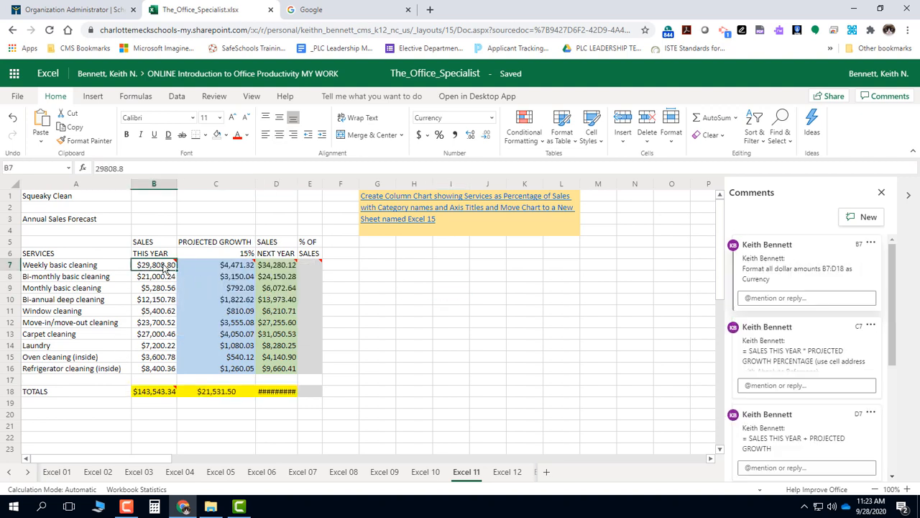
pyautogui.doubleClick(294, 184)
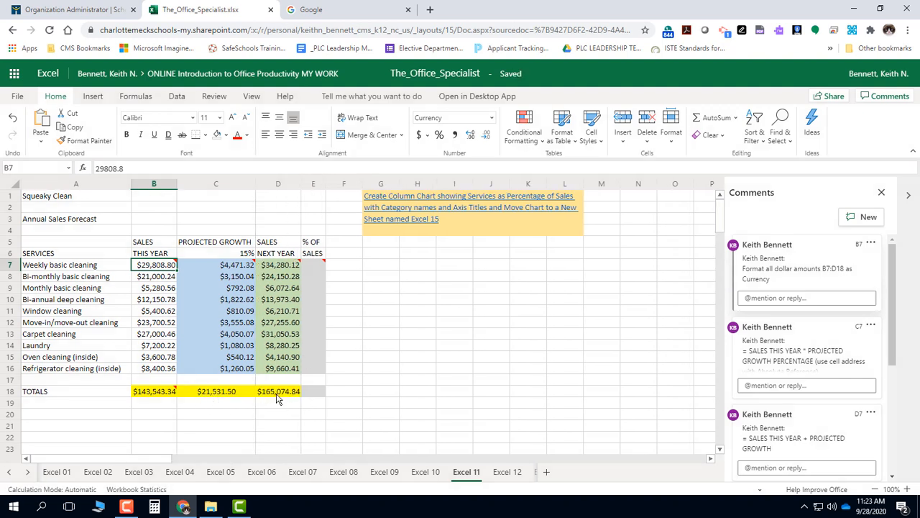
# Step: Enter the formula =B7/$B$18 in cell E7 to calculate the weekly basic cleaning share of sales
pyautogui.click(314, 266)
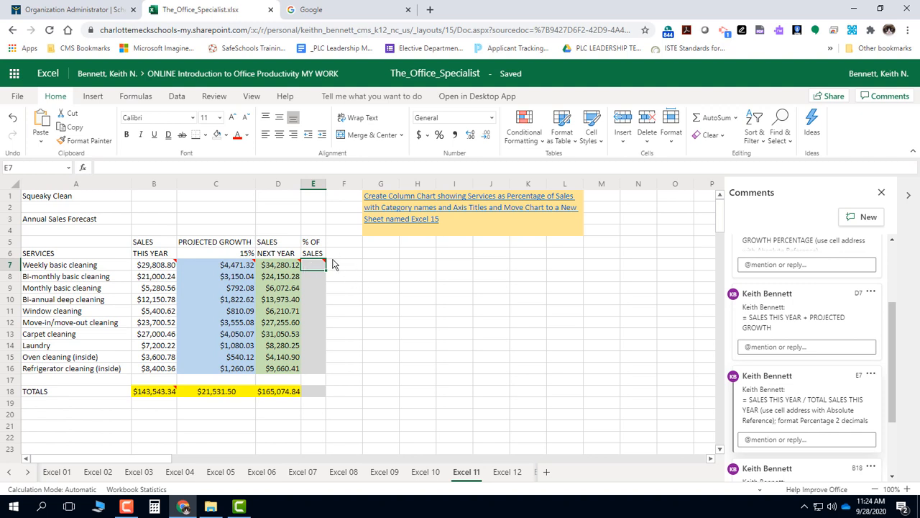
pyautogui.moveTo(319, 268)
pyautogui.write('=')
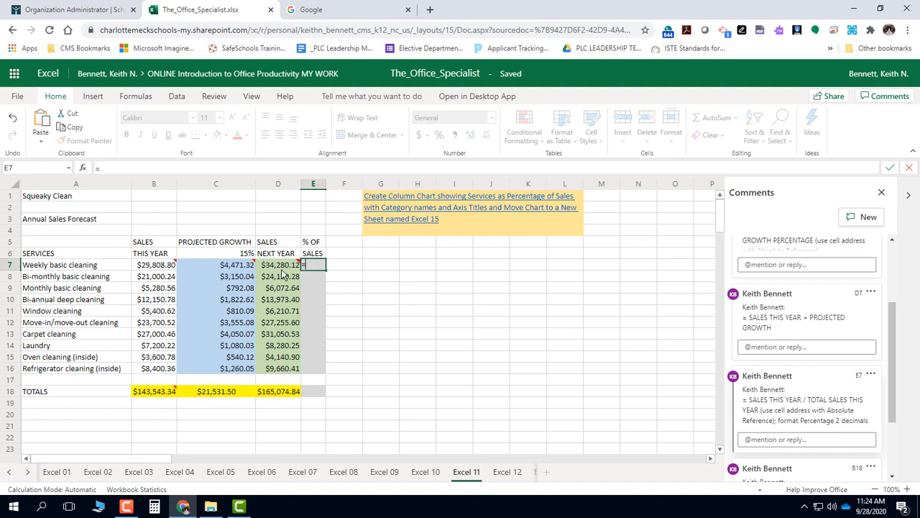
pyautogui.click(157, 268)
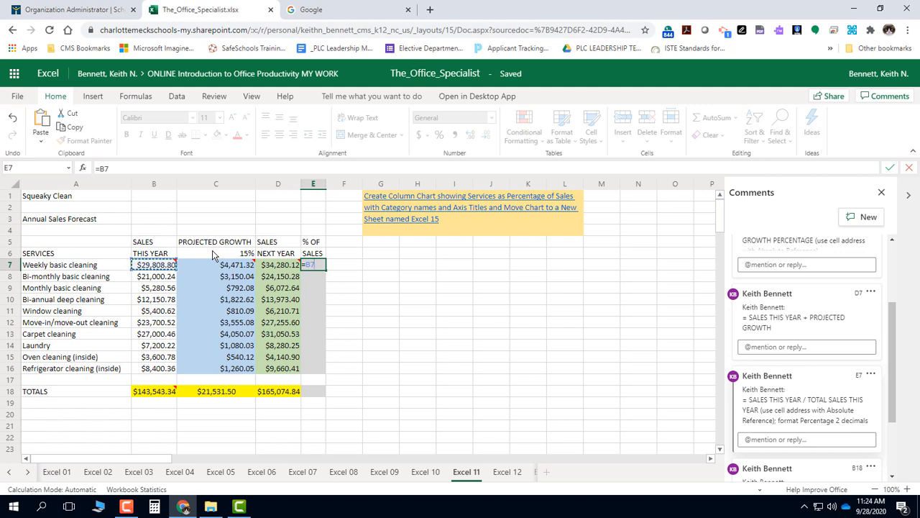
pyautogui.write('/')
pyautogui.click(154, 394)
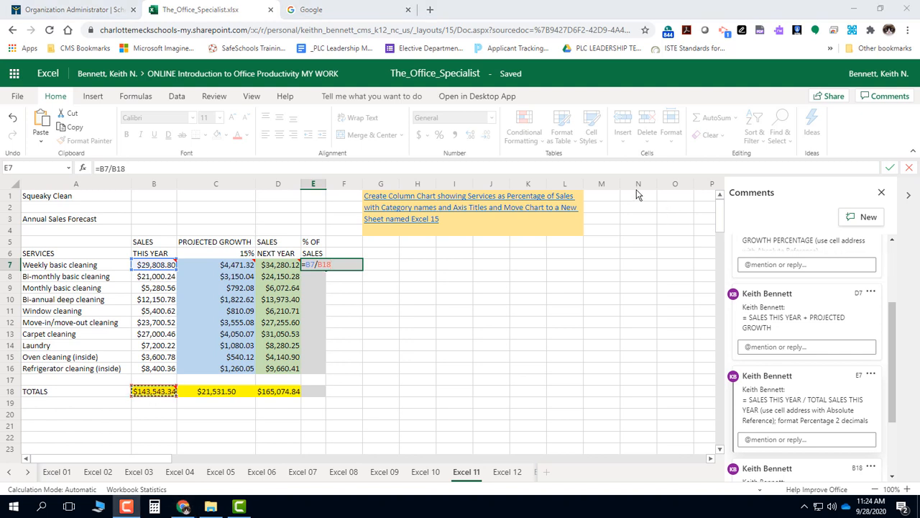
pyautogui.click(619, 5)
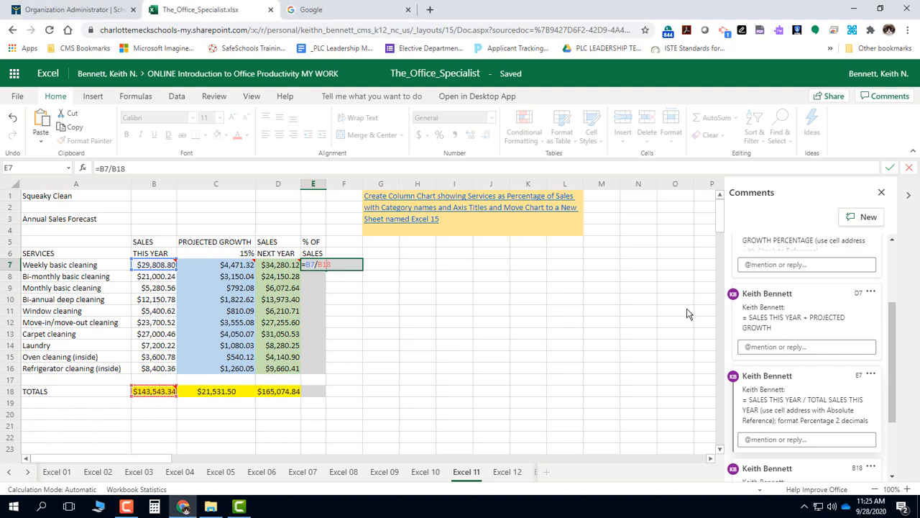
pyautogui.press('F4')
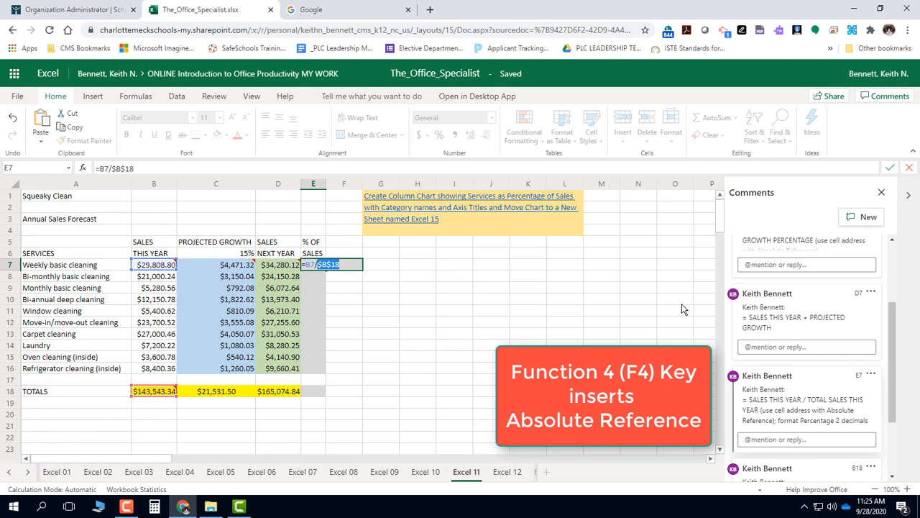
pyautogui.press('Return')
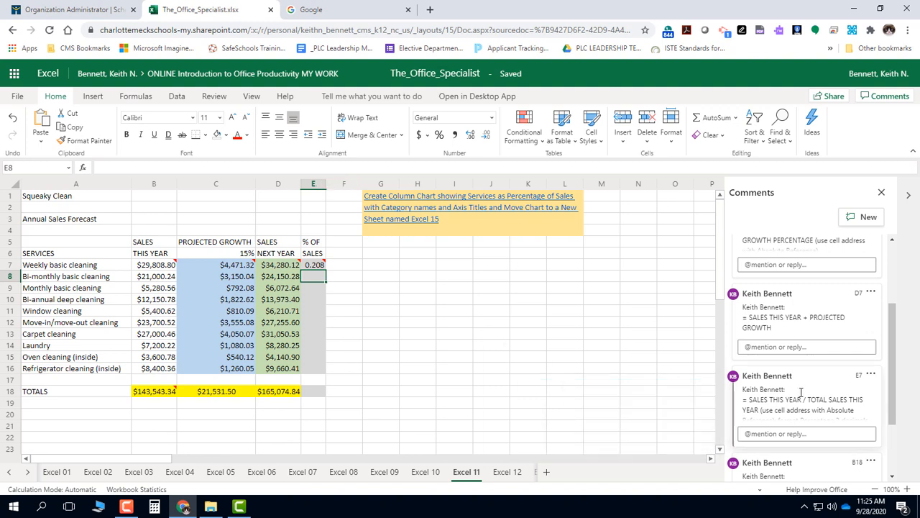
# Step: Check the comment on E7 and format that cell as a percentage with two decimals
pyautogui.scroll(-1, 798, 392)
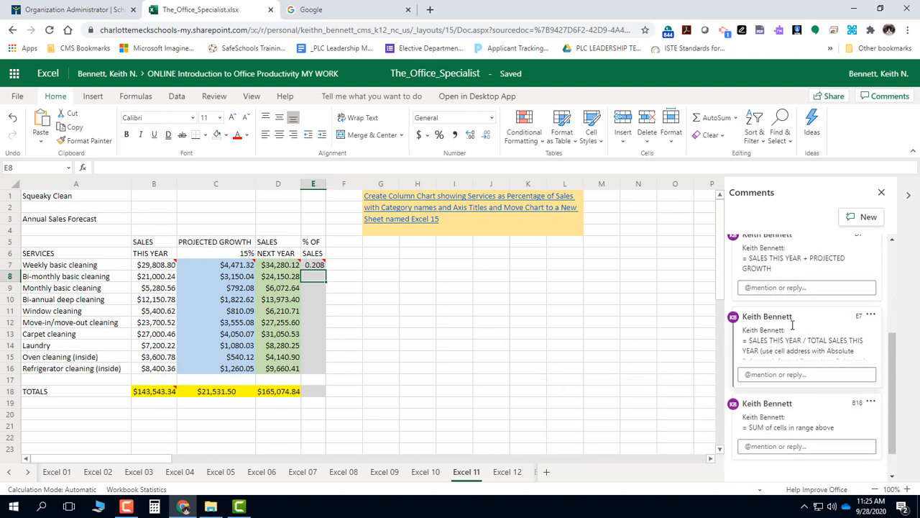
pyautogui.scroll(-1, 792, 321)
pyautogui.moveTo(322, 266)
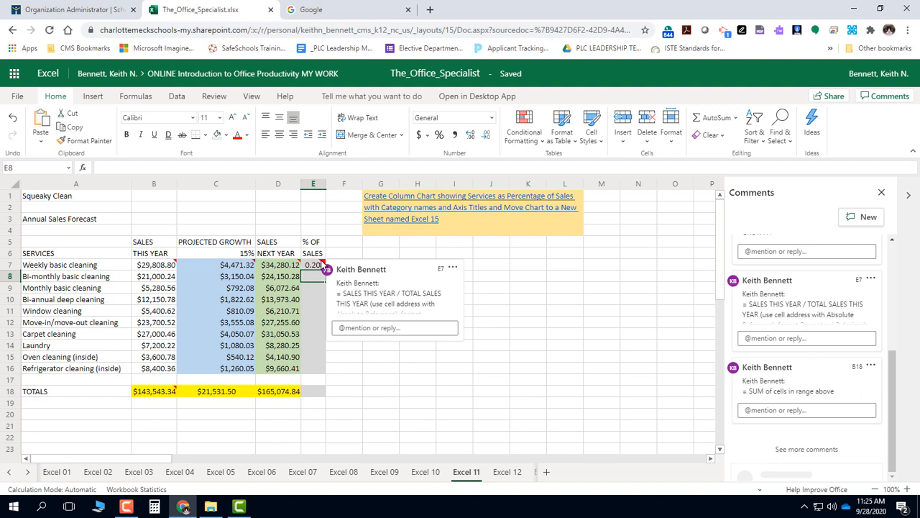
pyautogui.click(350, 309)
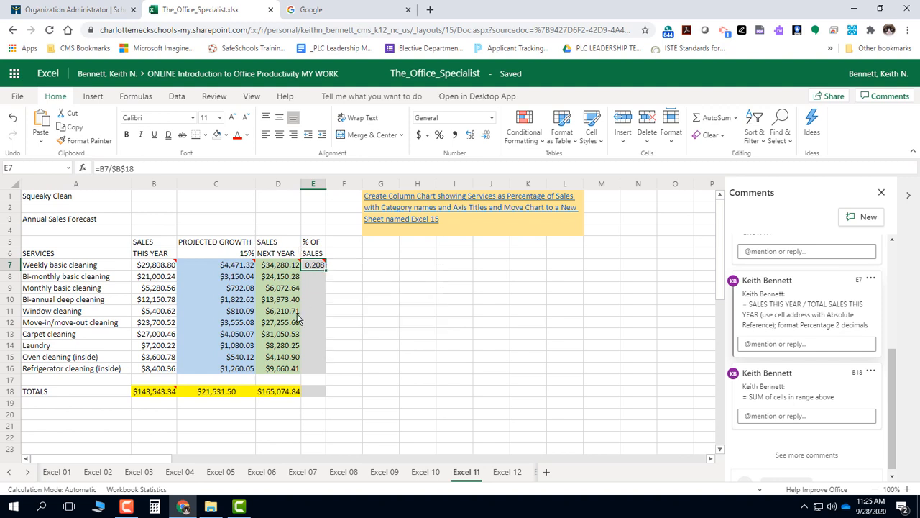
pyautogui.click(440, 136)
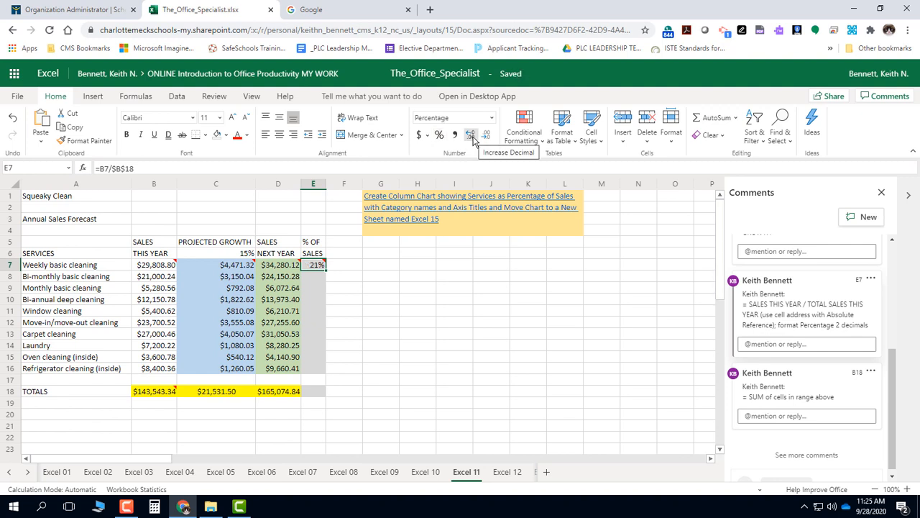
pyautogui.click(472, 136)
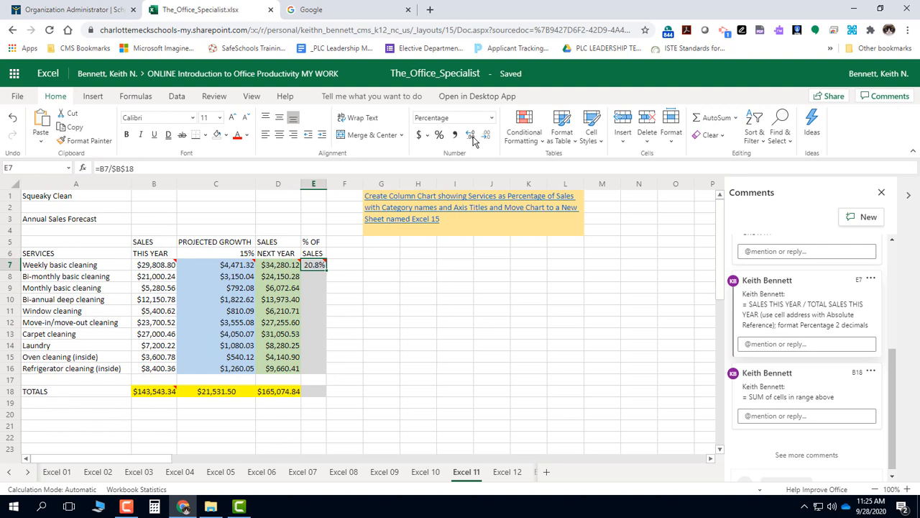
pyautogui.click(472, 136)
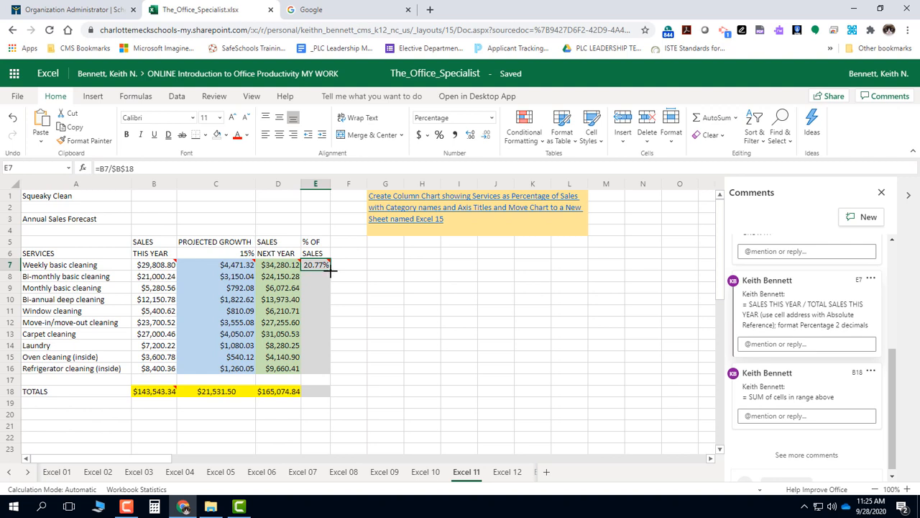
# Step: Fill the % of Sales formula from E7 down through E18 and widen column E to fit the total
pyautogui.moveTo(331, 270); pyautogui.dragTo(332, 390)
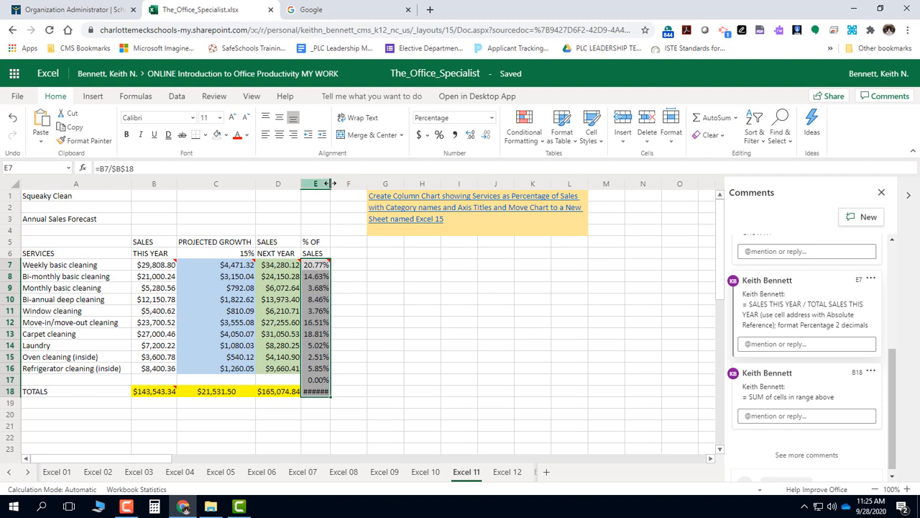
pyautogui.moveTo(332, 183); pyautogui.dragTo(336, 183)
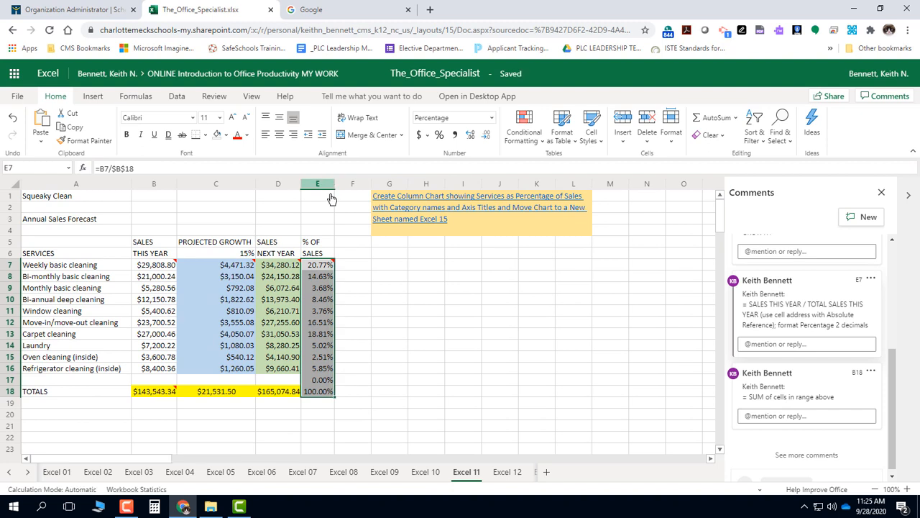
pyautogui.click(315, 392)
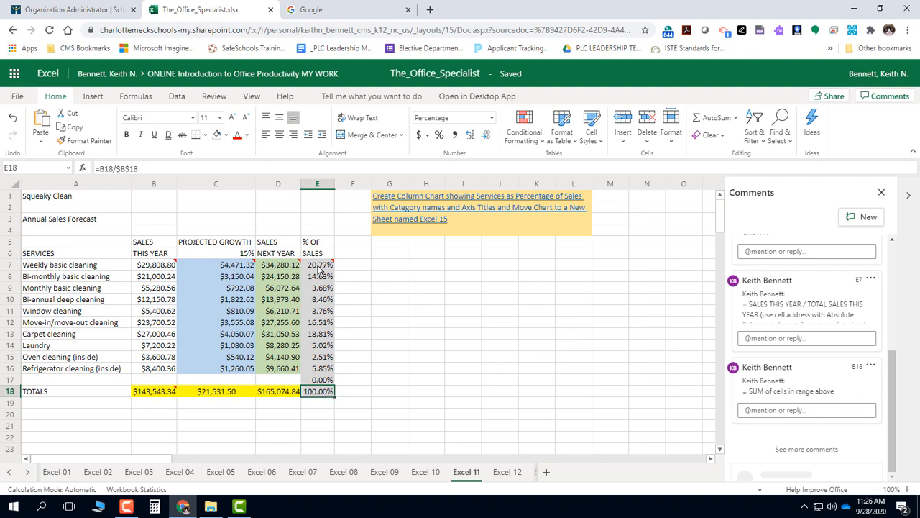
# Step: Clear all contents and formatting from cell E17 in the blank row above the totals
pyautogui.click(320, 380)
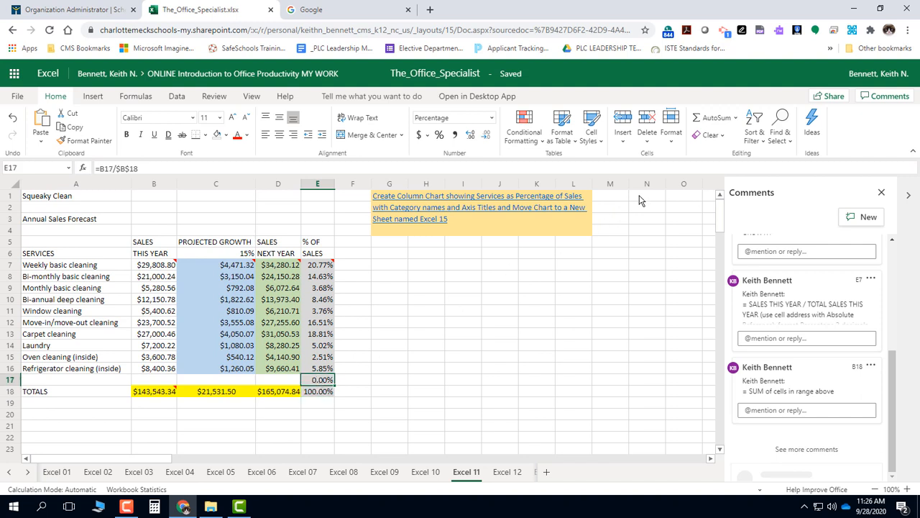
pyautogui.click(720, 137)
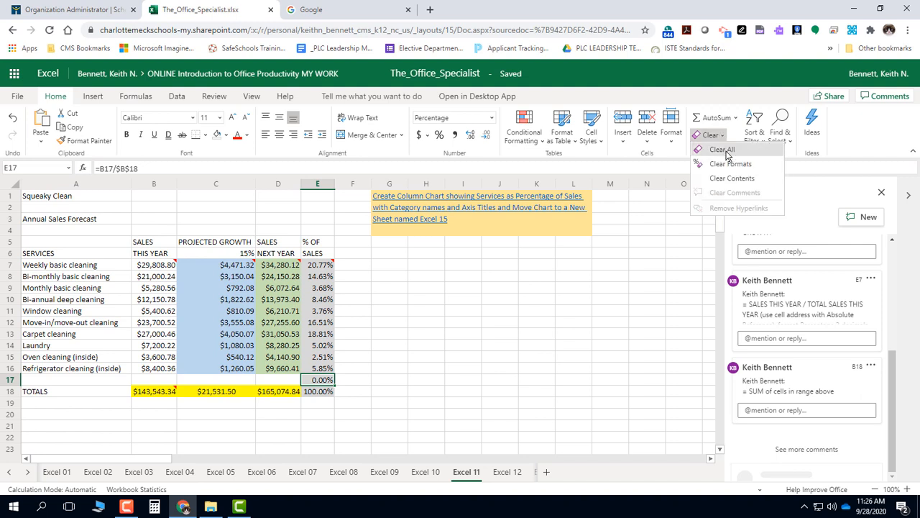
pyautogui.click(722, 149)
pyautogui.click(401, 342)
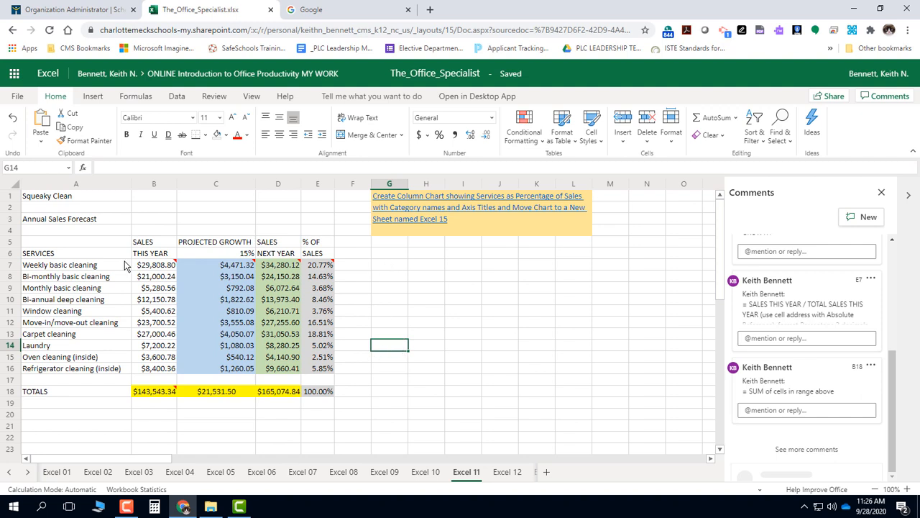
pyautogui.click(483, 295)
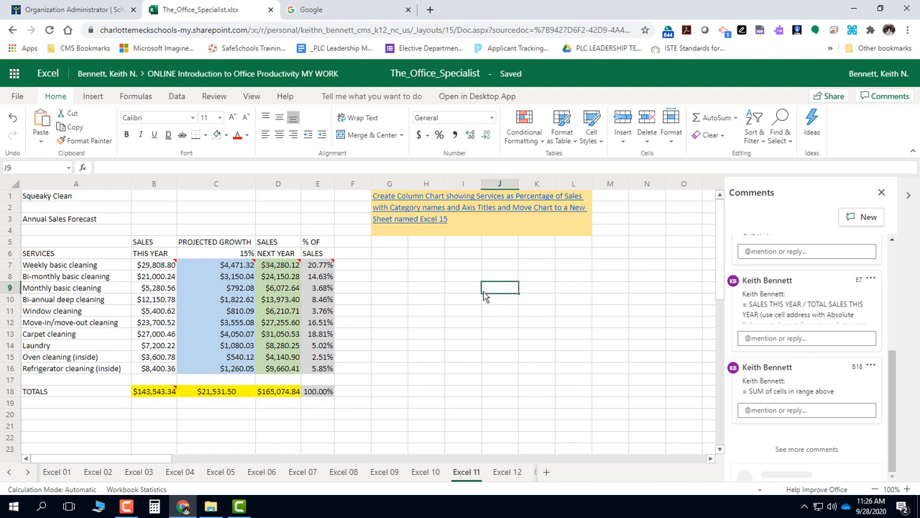
# Step: Center the column headings in A5:E6 horizontally
pyautogui.click(32, 244)
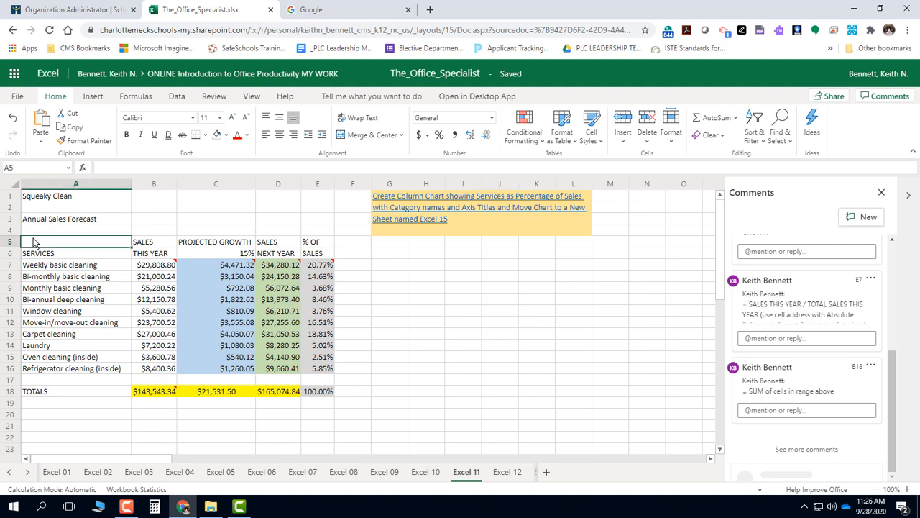
pyautogui.moveTo(32, 244); pyautogui.dragTo(319, 259)
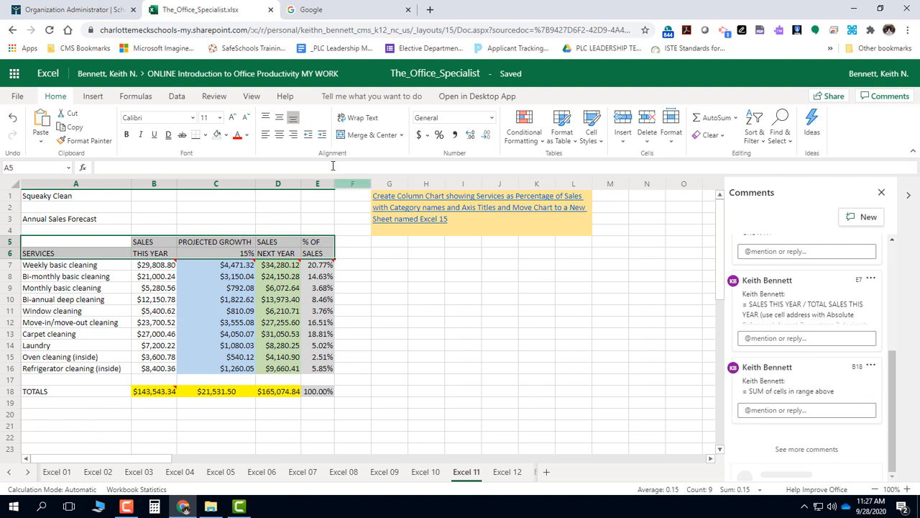
pyautogui.click(278, 137)
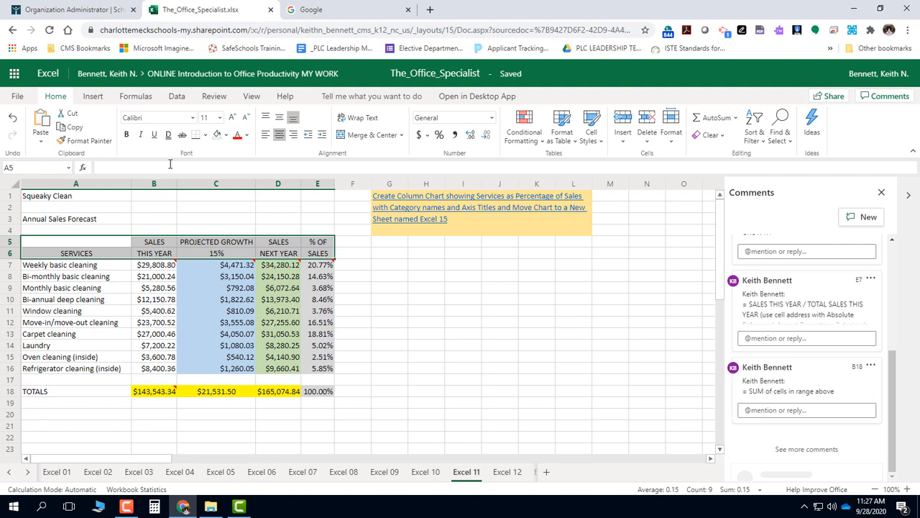
# Step: Merge and center the Squeaky Clean title across A1:E1 and apply the Title cell style
pyautogui.click(84, 200)
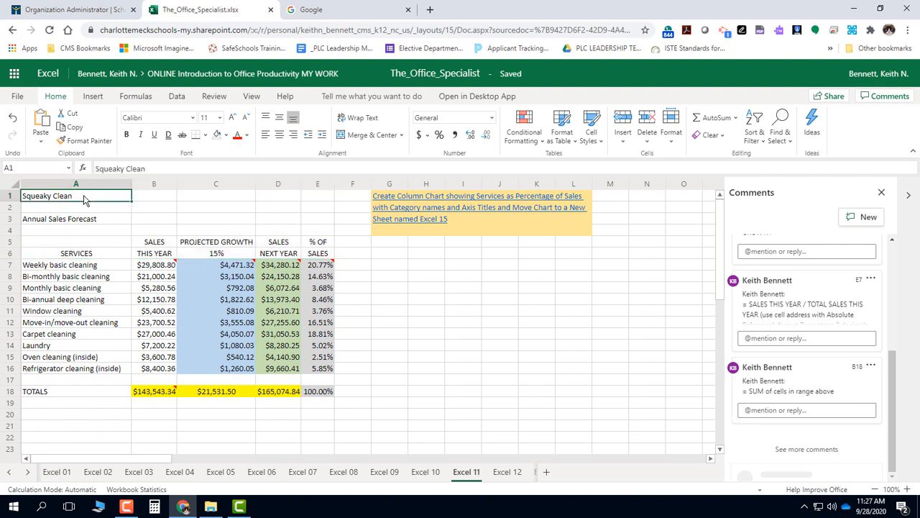
pyautogui.moveTo(84, 199); pyautogui.dragTo(321, 199)
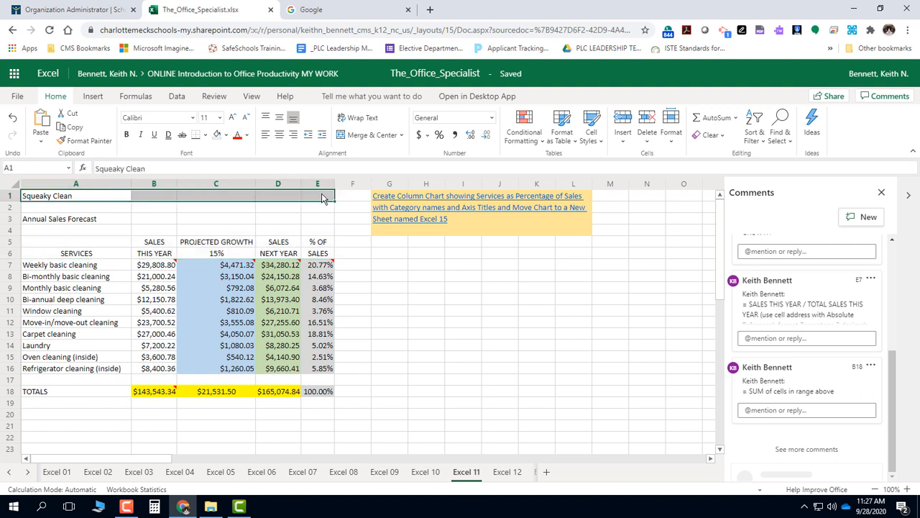
pyautogui.click(367, 136)
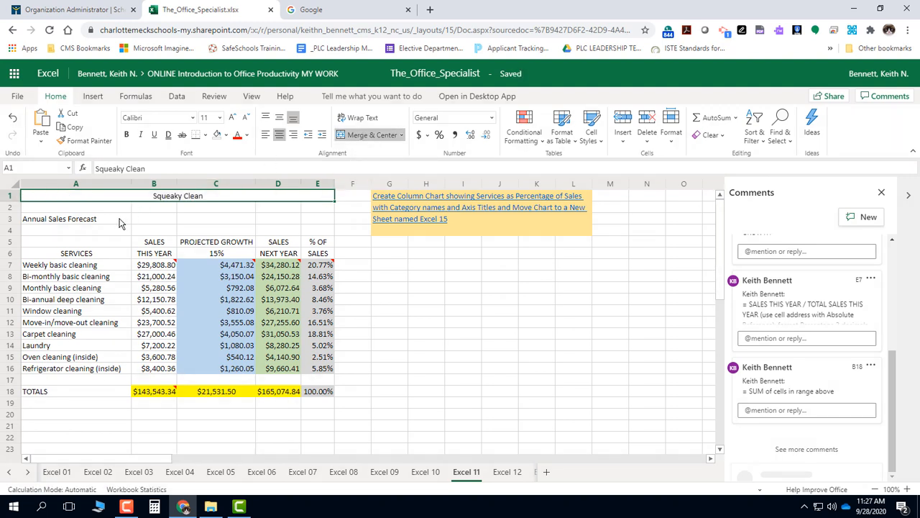
pyautogui.click(597, 142)
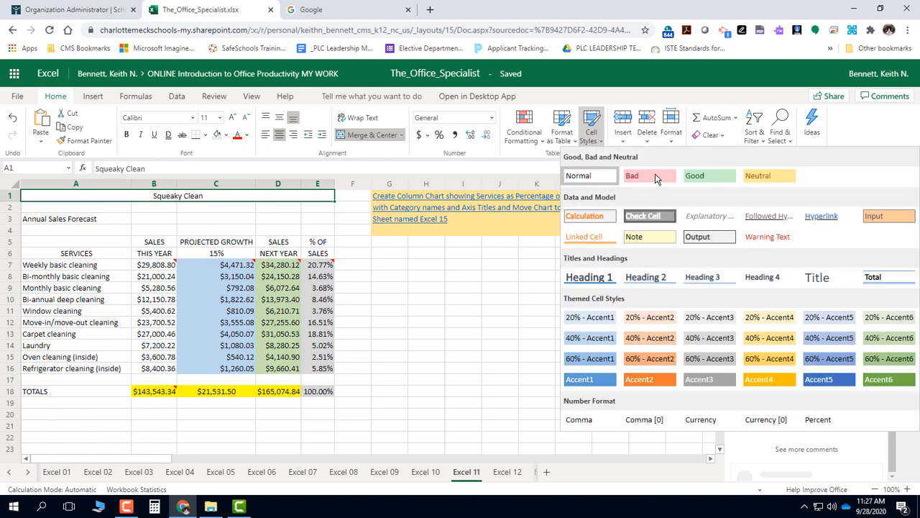
pyautogui.click(816, 281)
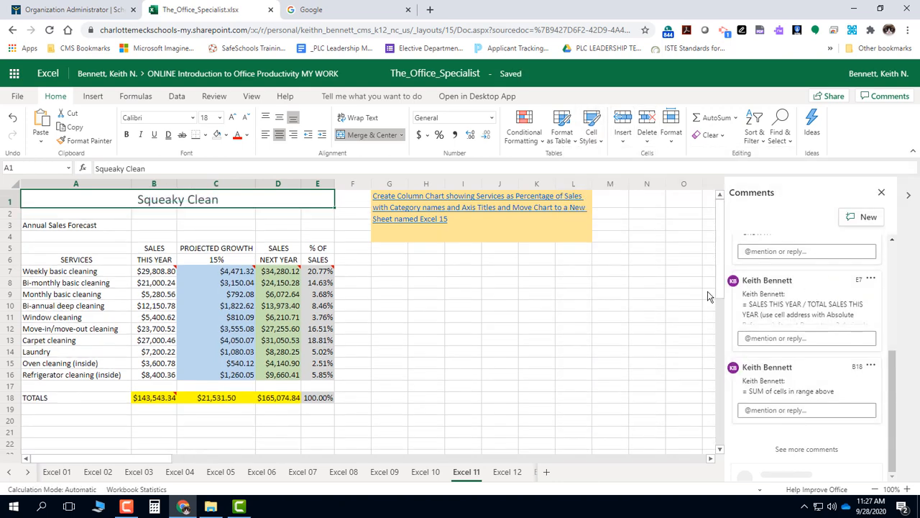
# Step: Apply the 20% - Accent1 cell style to A3:E3 and merge and center the Annual Sales Forecast subtitle across it
pyautogui.click(104, 228)
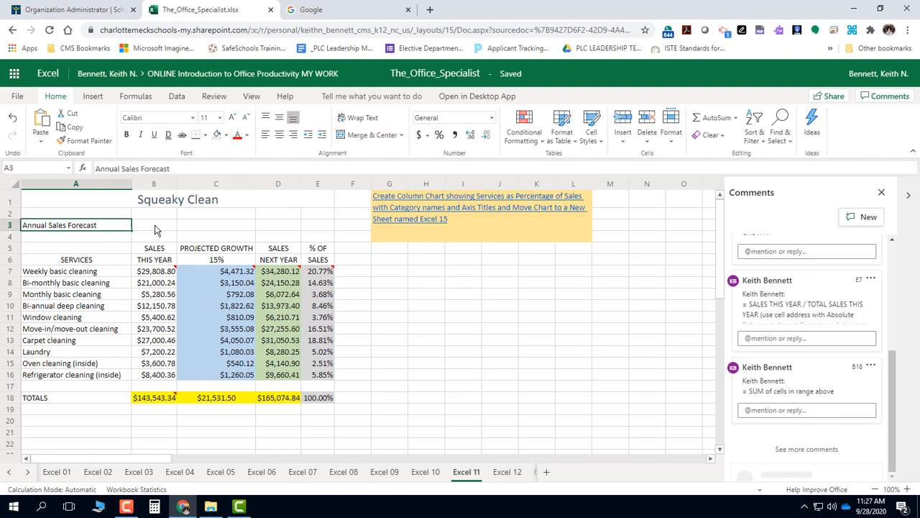
pyautogui.moveTo(155, 230); pyautogui.dragTo(313, 227)
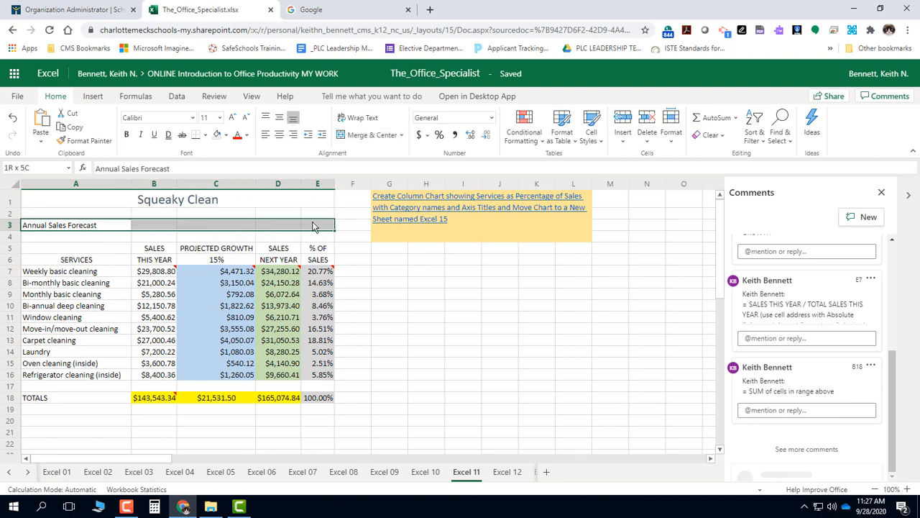
pyautogui.click(588, 148)
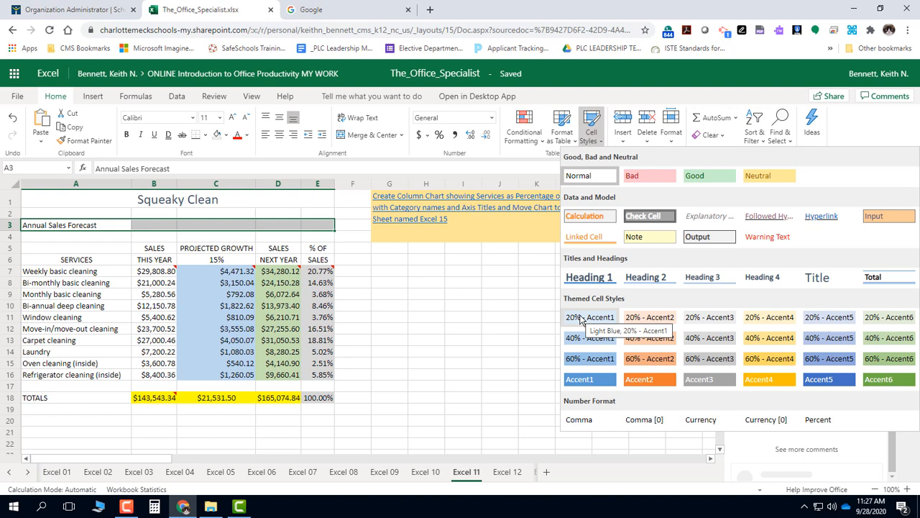
pyautogui.press('Escape')
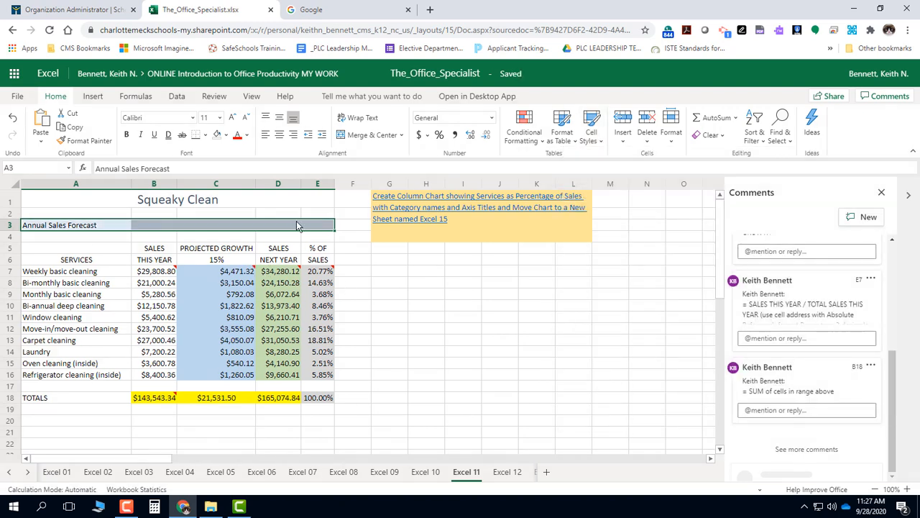
pyautogui.click(385, 136)
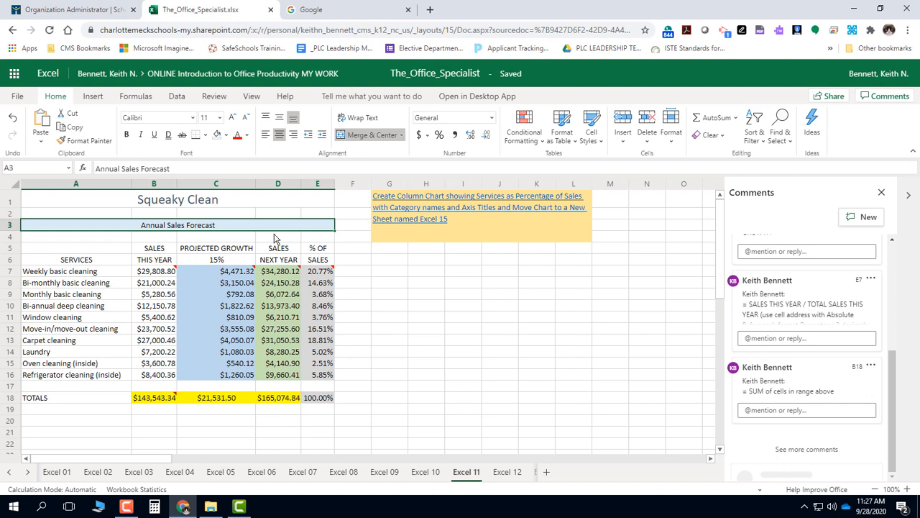
pyautogui.click(361, 261)
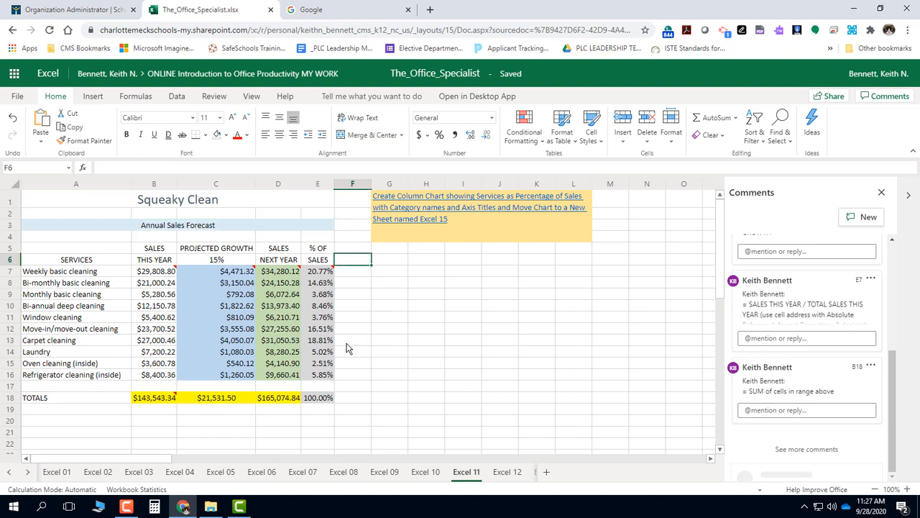